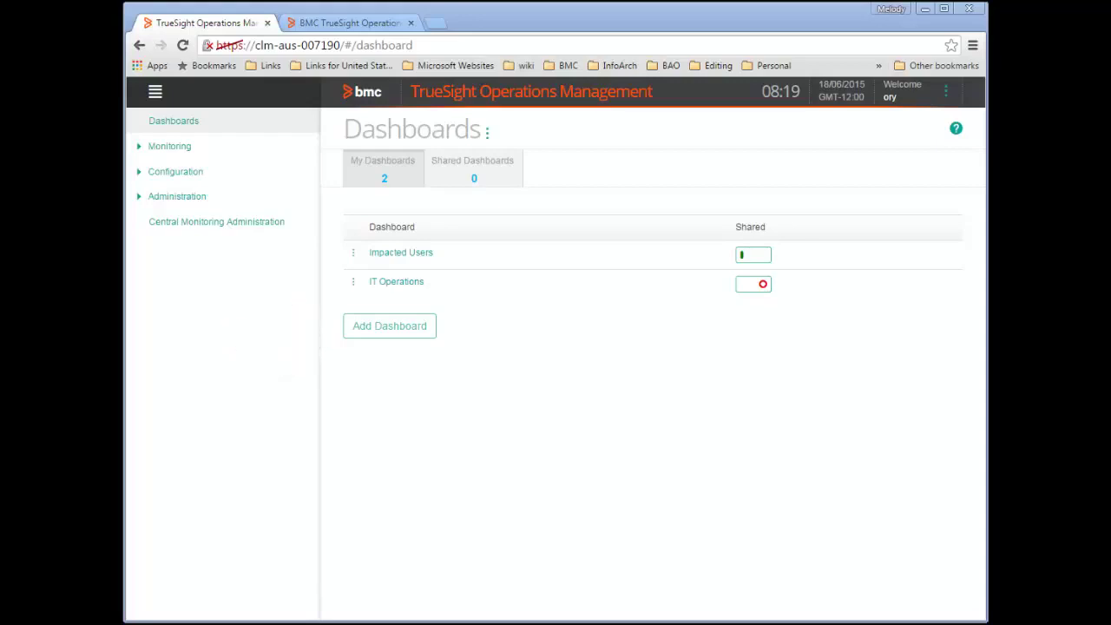
Step: Create a new dashboard and title it "IT Operations Training"
left_click(489, 134)
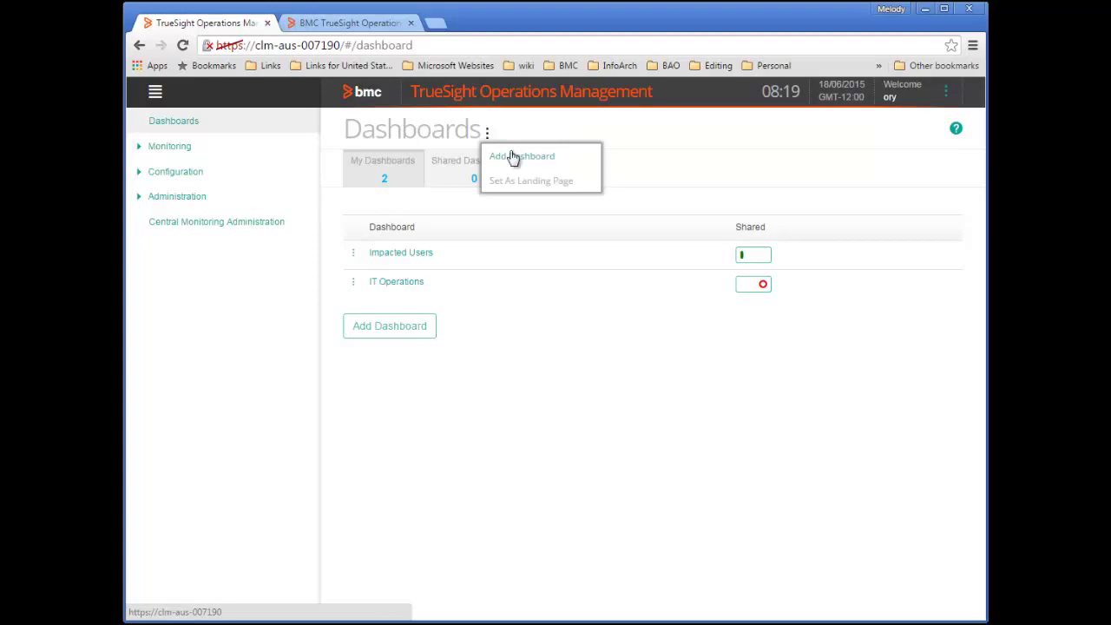
left_click(512, 162)
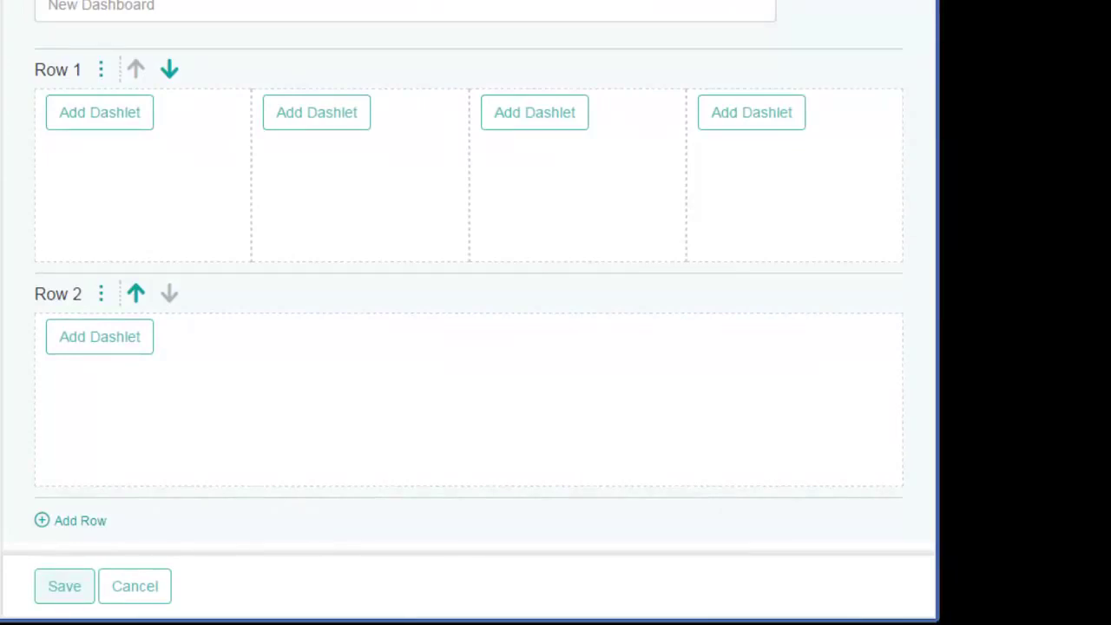
left_click(101, 71)
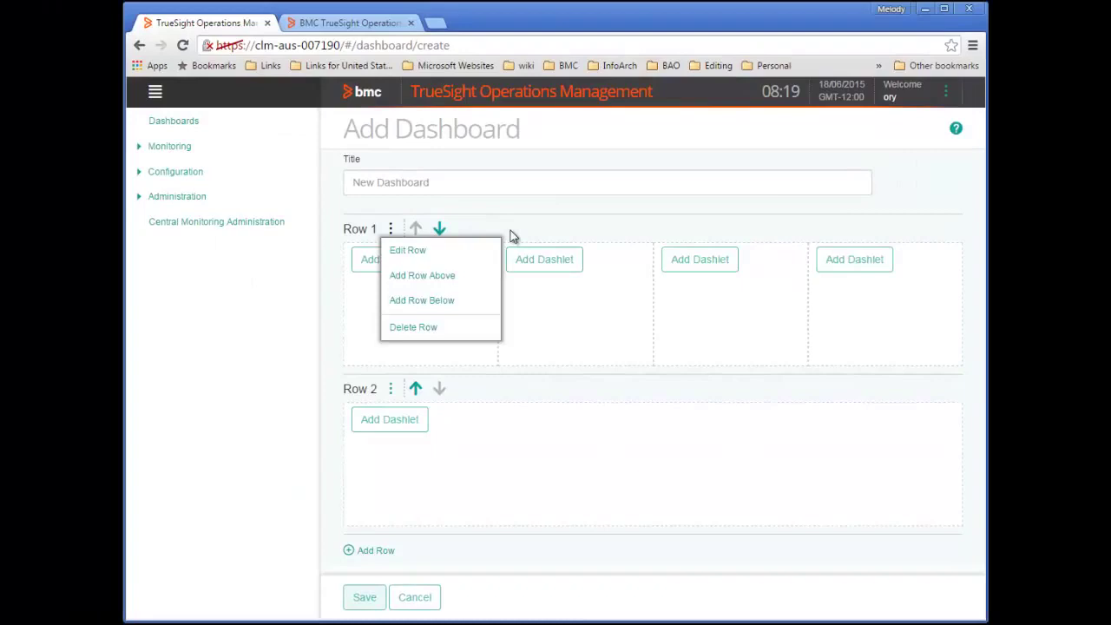
left_click(510, 230)
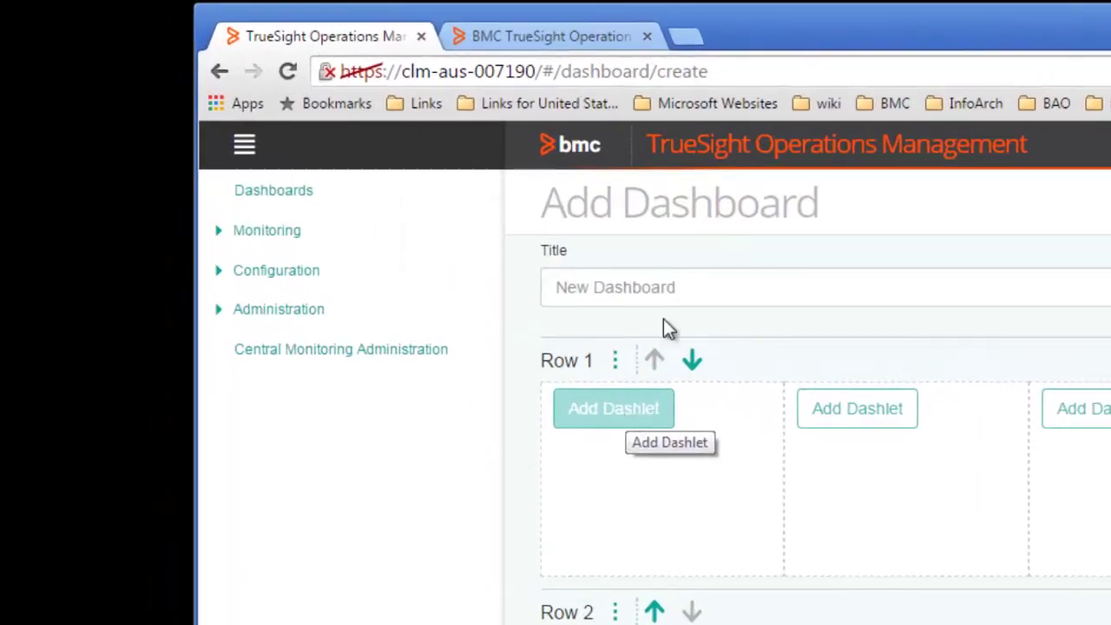
left_click(605, 300)
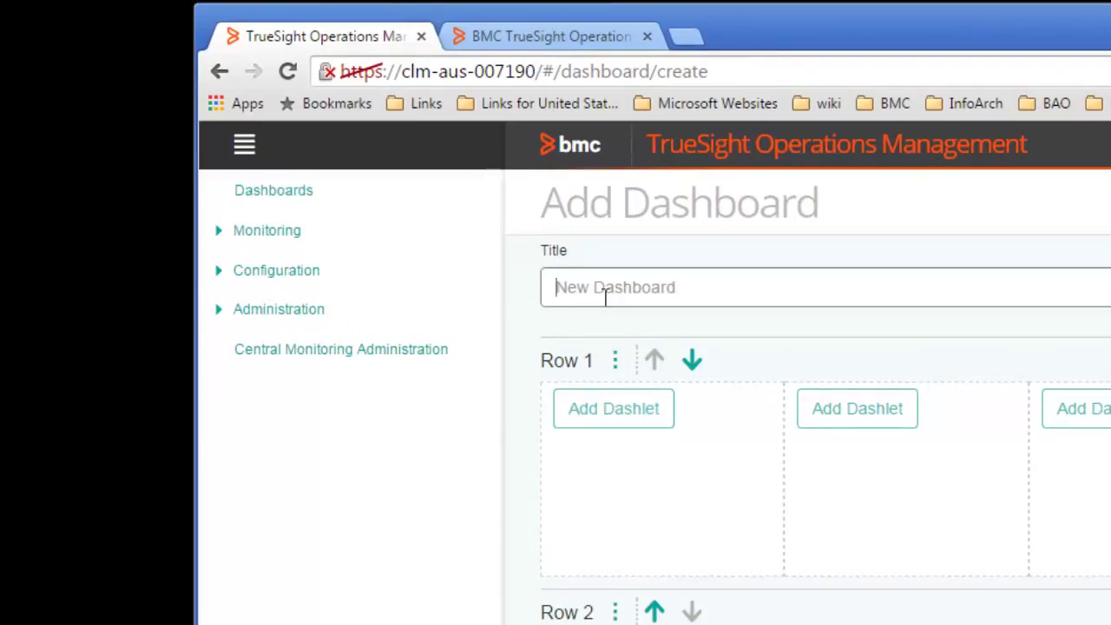
type("IT Opera")
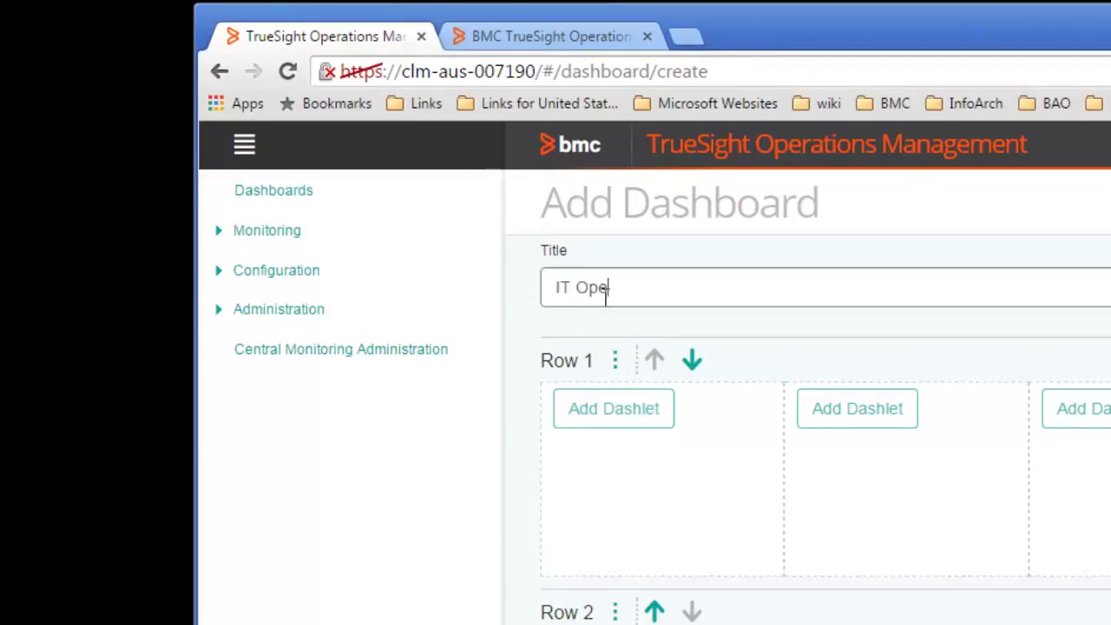
type("tions Training")
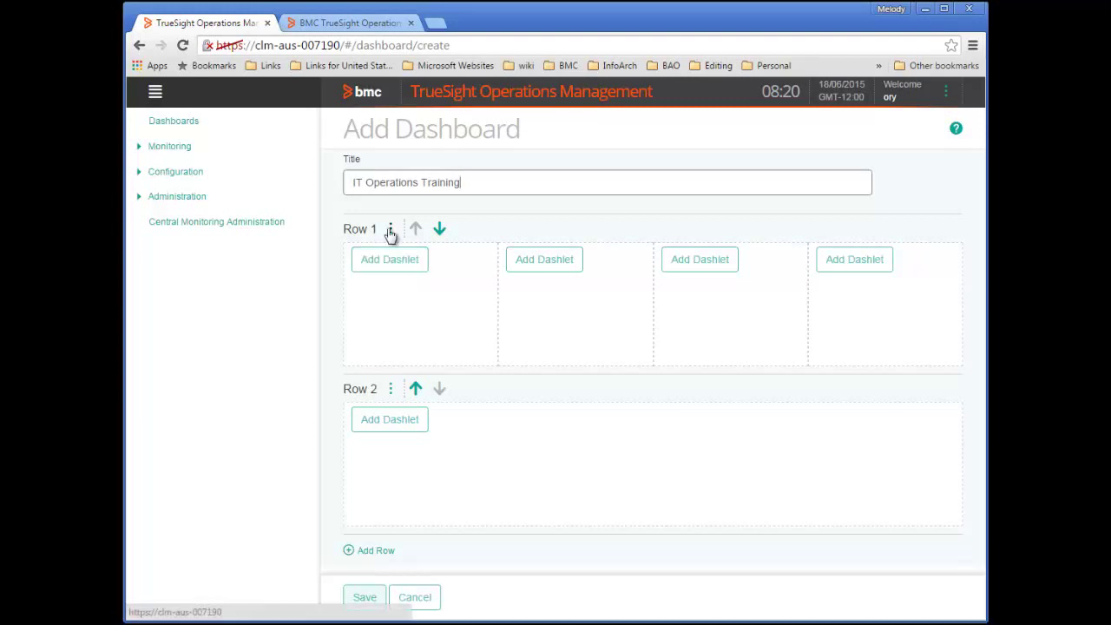
Step: Change the layout of Row 1 to two columns of 50% + 50%
left_click(391, 230)
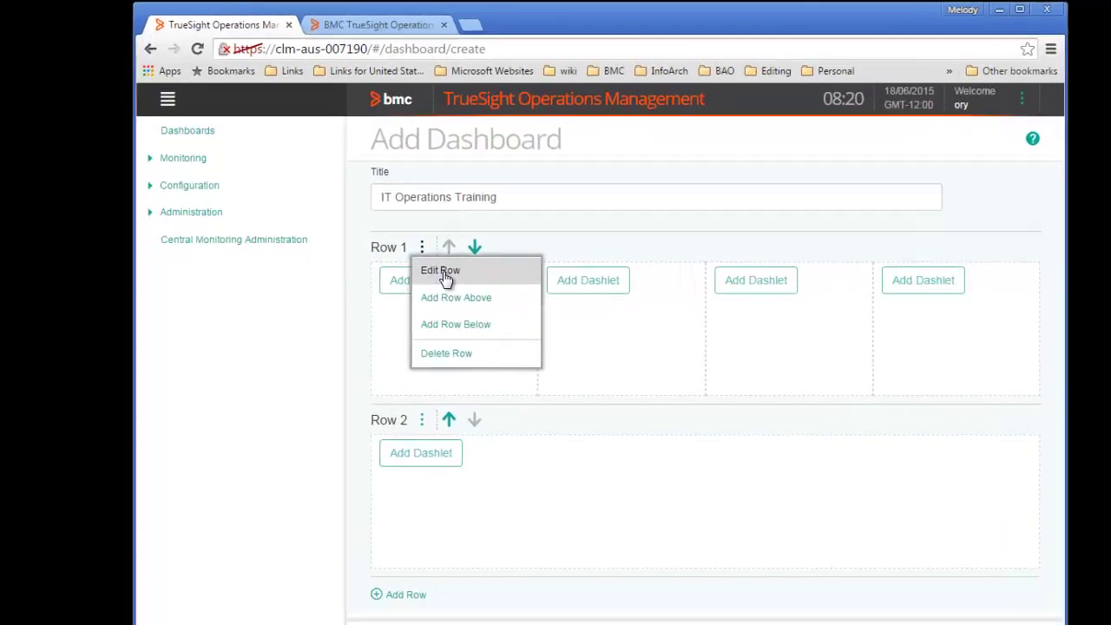
left_click(406, 251)
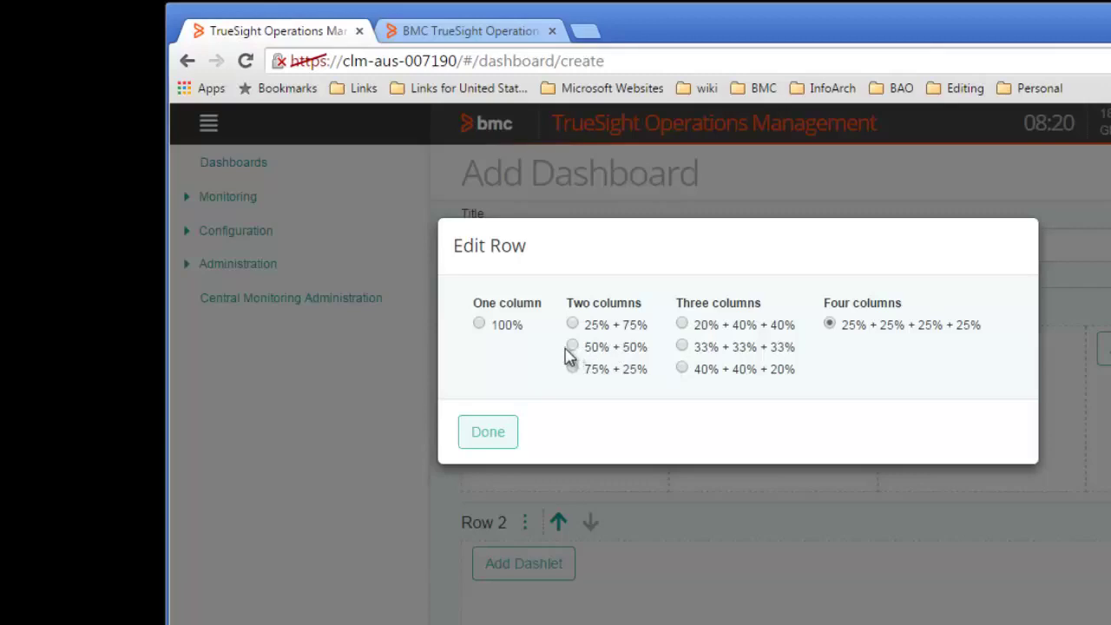
left_click(573, 347)
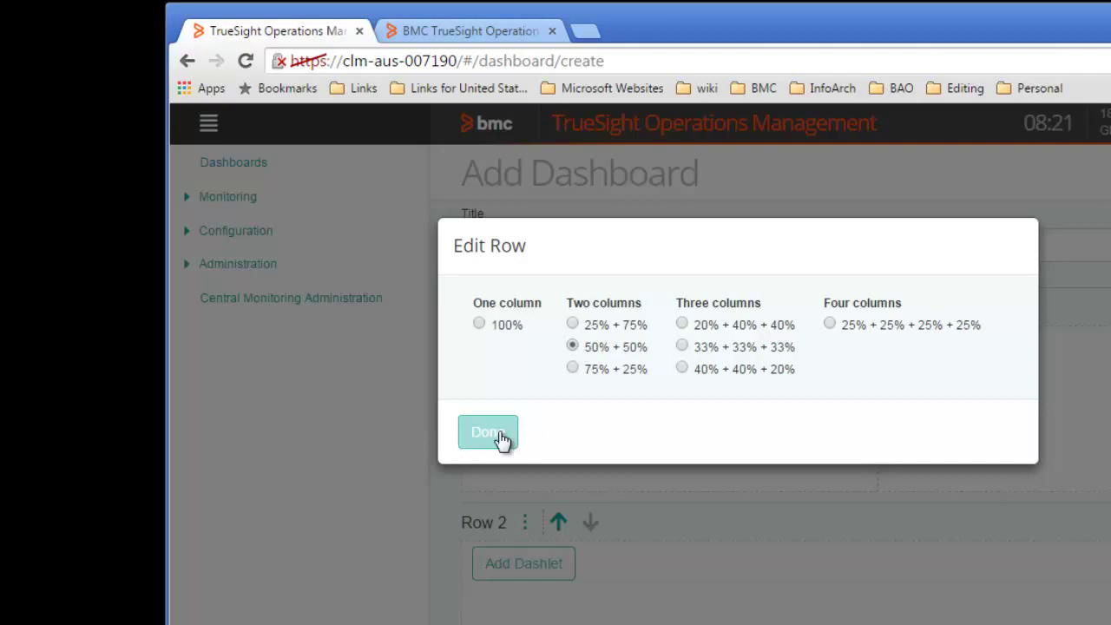
left_click(499, 437)
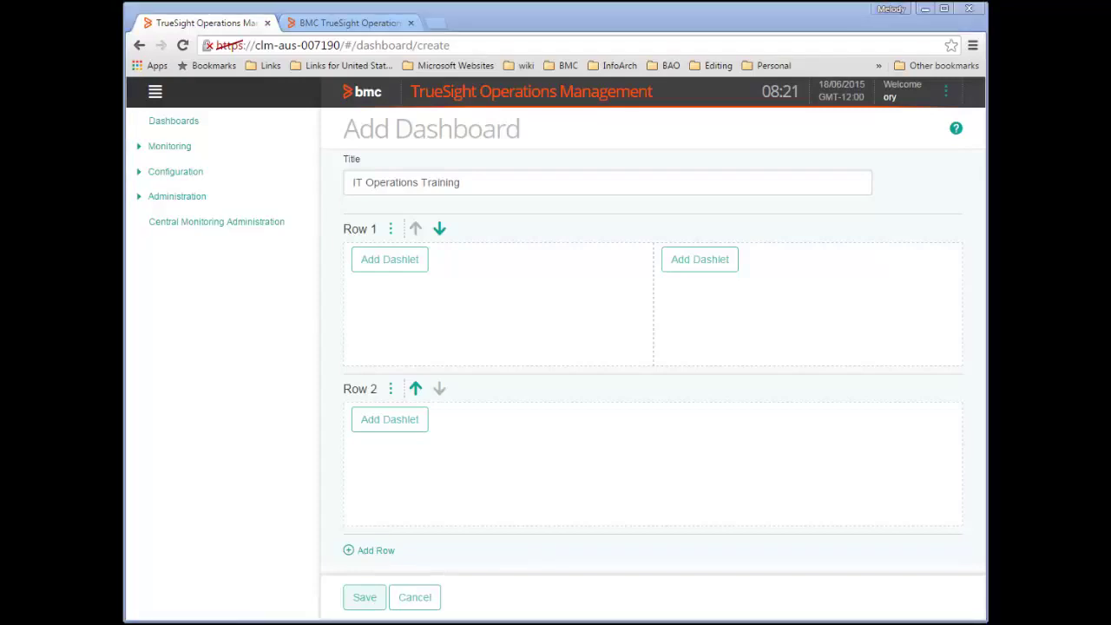
Step: Add a Message dashlet to the first column of Row 1 and title it "Maintenance Window"
left_click(406, 268)
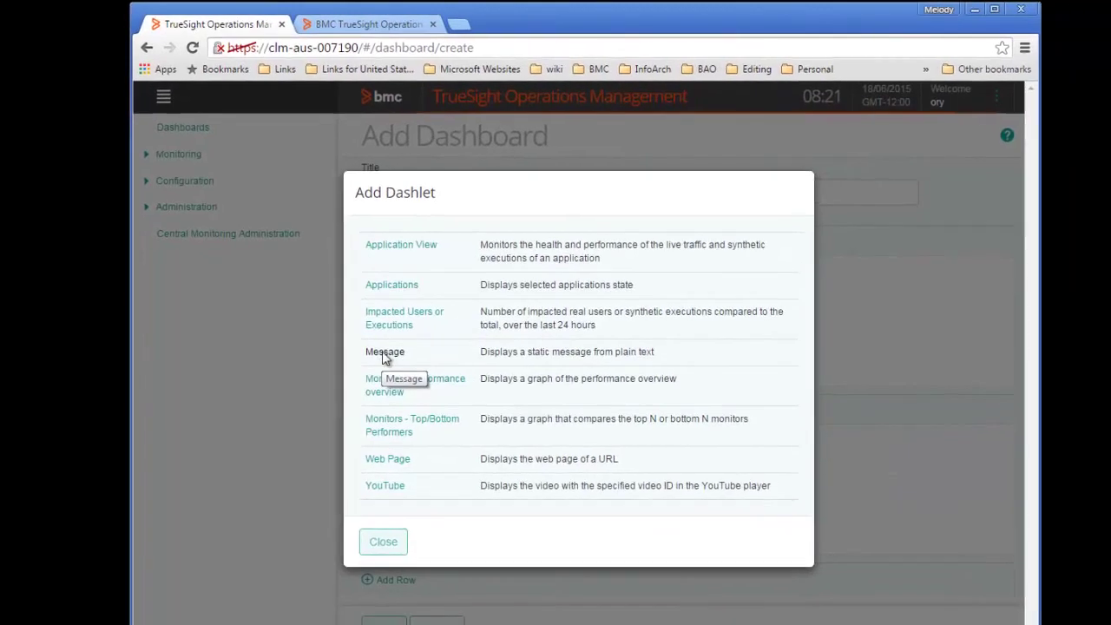
left_click(385, 354)
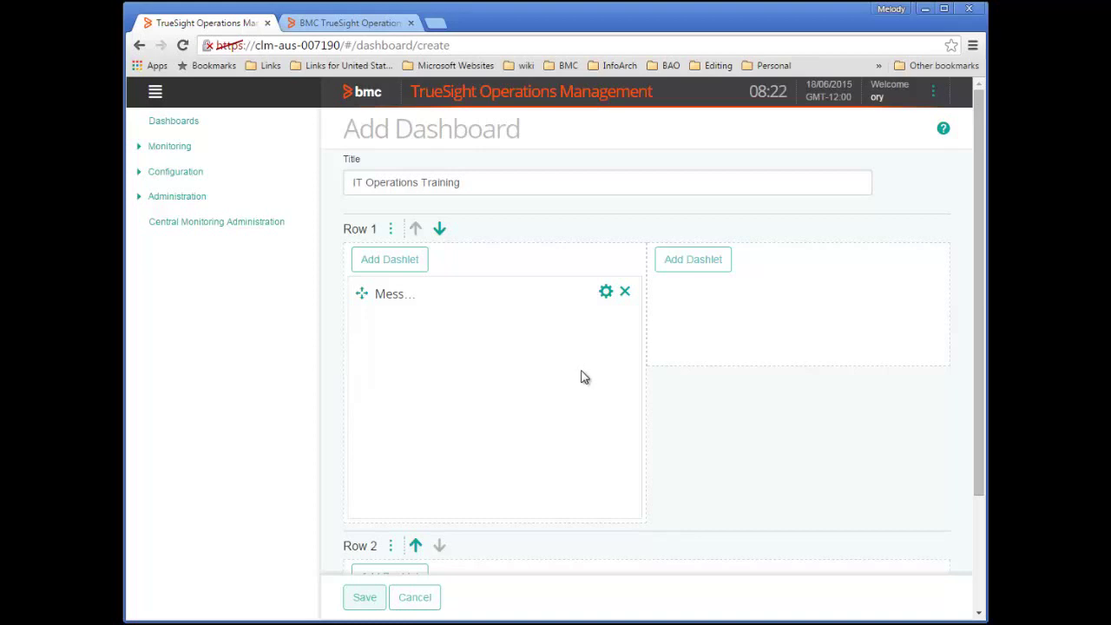
left_click(605, 291)
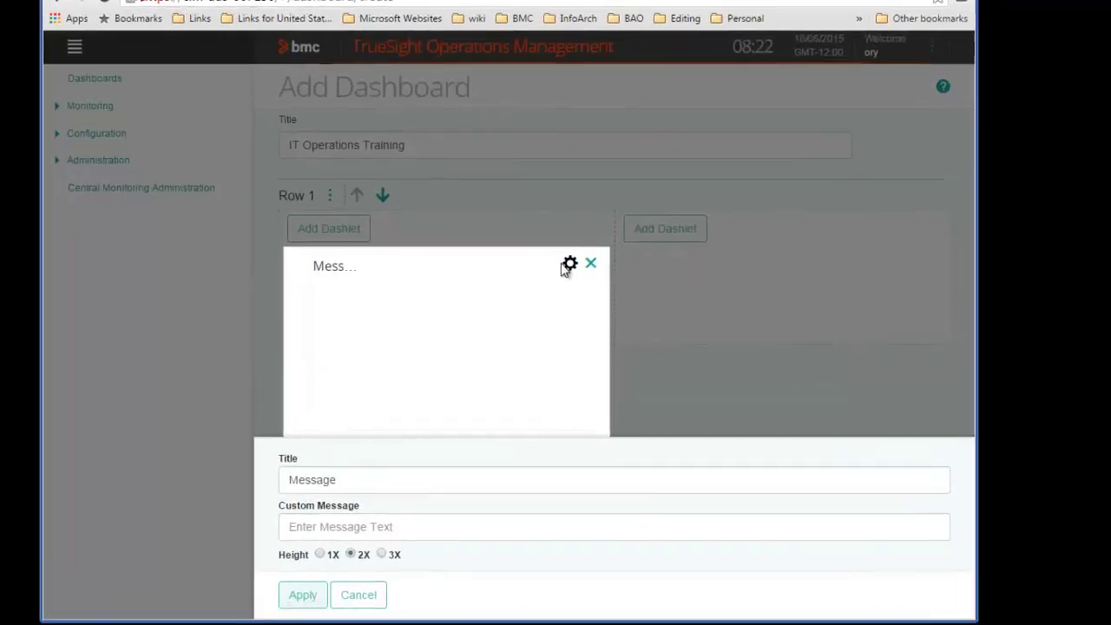
left_click(308, 481)
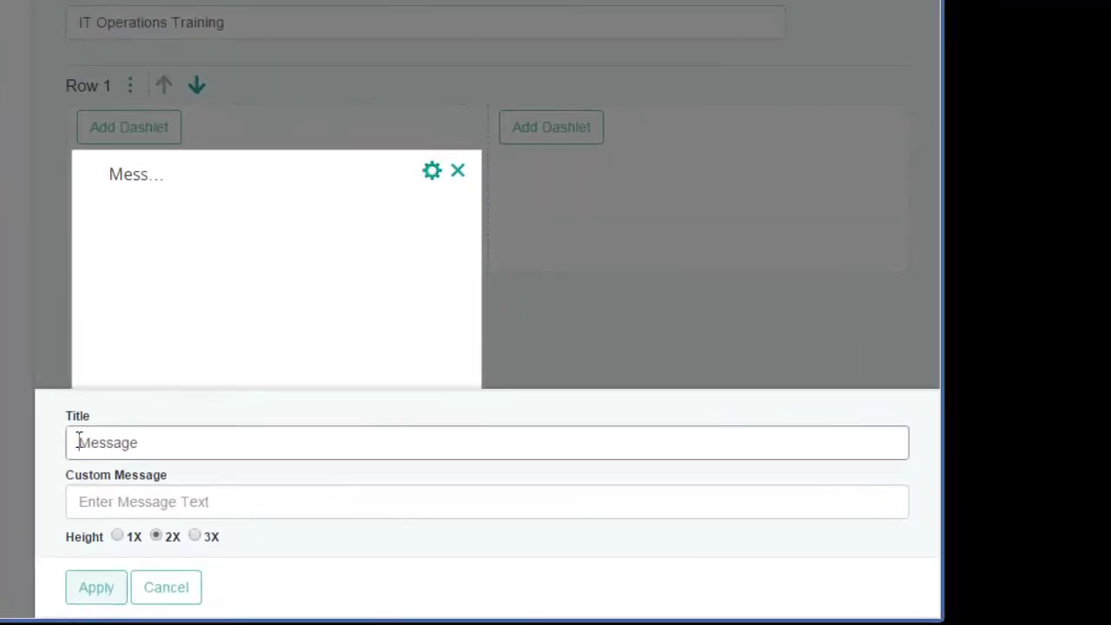
left_click_drag(78, 441, 165, 441)
type("Ma")
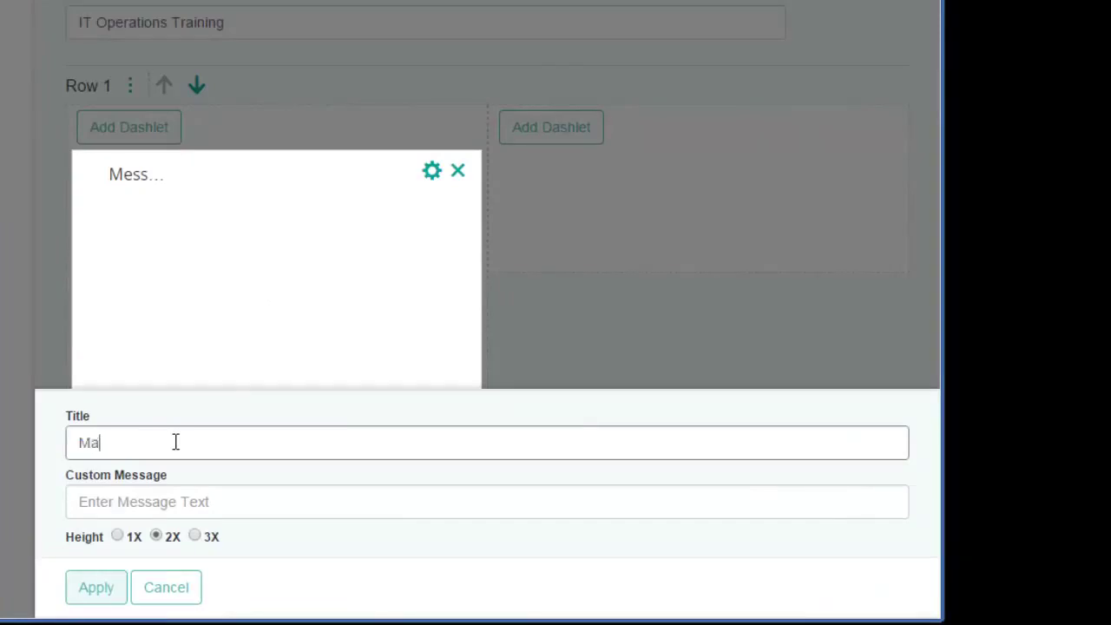
type("intenance Window")
Step: Give the Maintenance Window dashlet the message "Disaster recovery testing will be conducted next weekend from 12:00pm - 1:00pm CDT." and height 1X
left_click(144, 499)
type("Disaster recovery testing will be conducted next weekend from 12:00pm - 1:00pm CDT.")
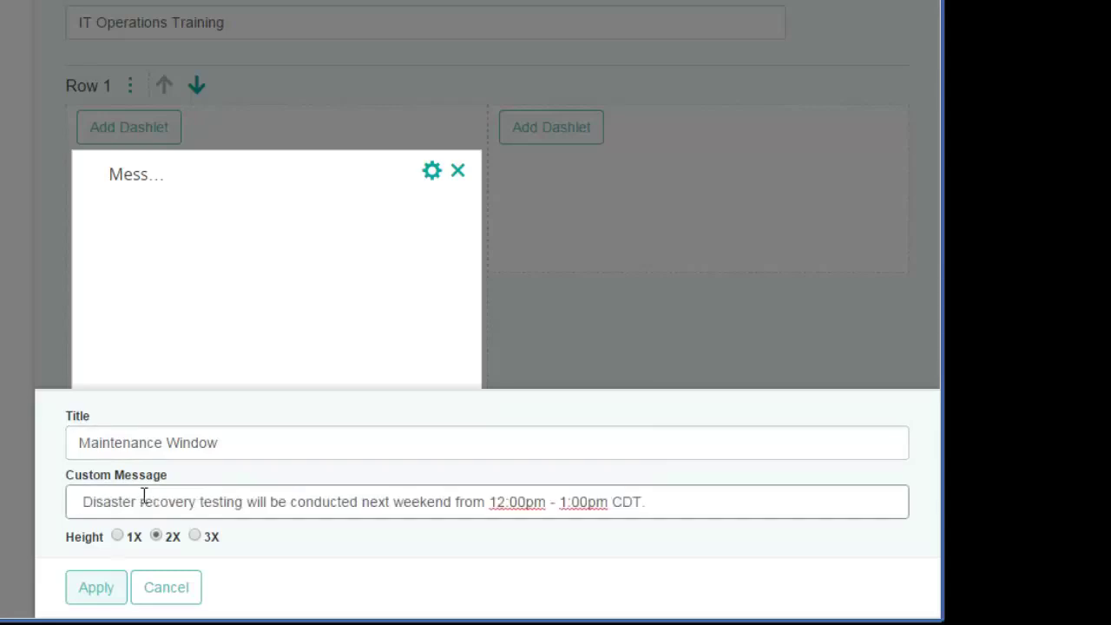
left_click(118, 535)
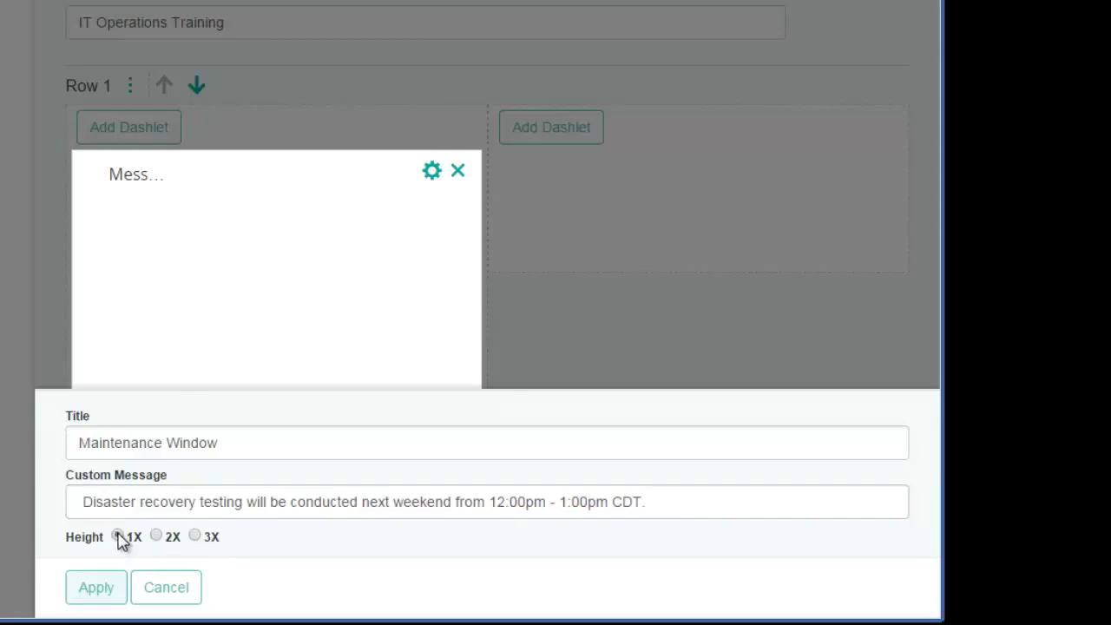
left_click(97, 596)
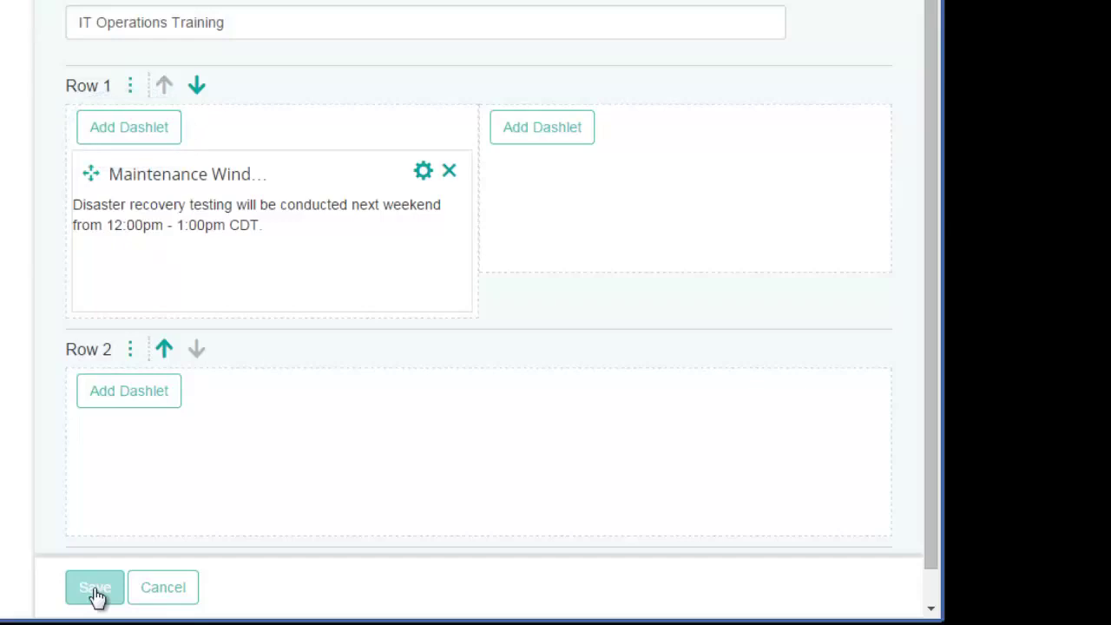
Step: Add a second Message dashlet to the first column of Row 1 and title it "Disaster Recovery"
left_click(130, 128)
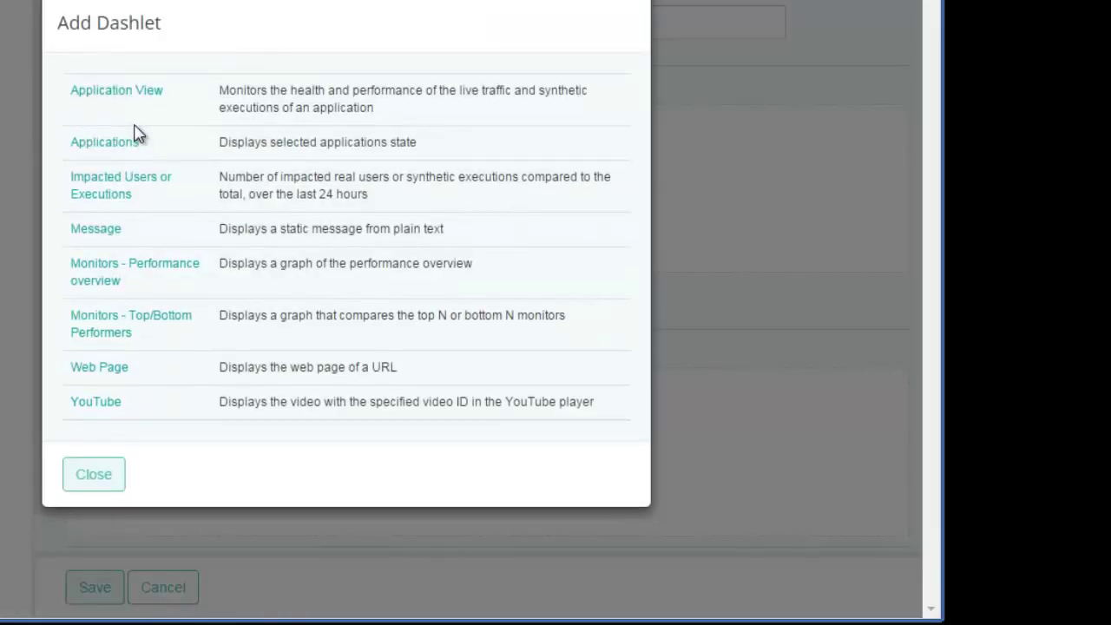
left_click(98, 231)
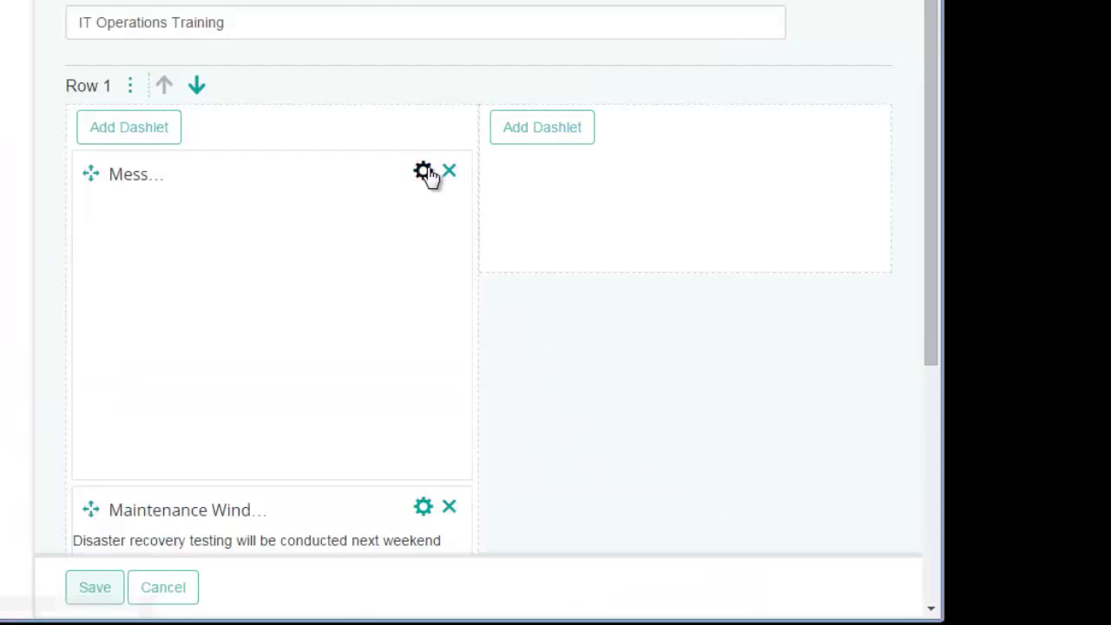
left_click(423, 172)
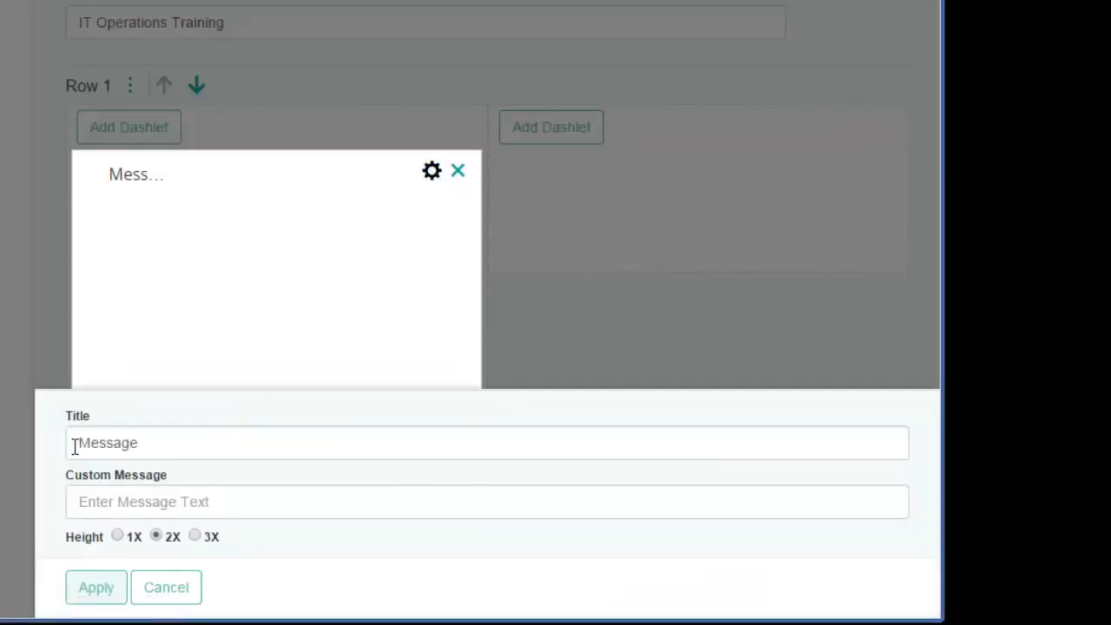
double_click(100, 446)
type("Di")
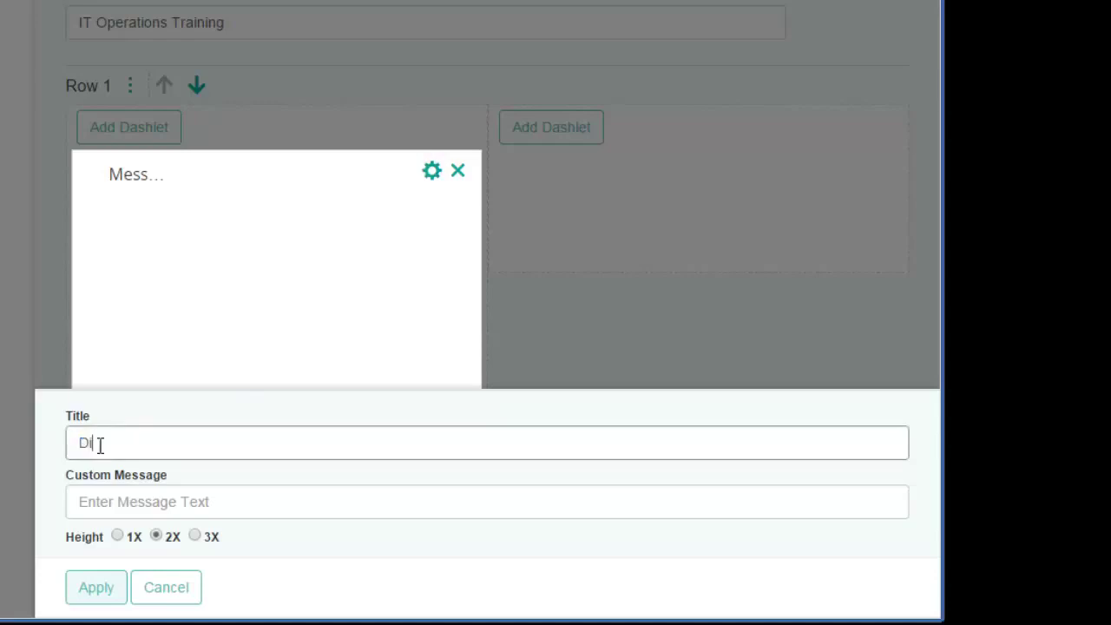
type("saster Recovery")
Step: Give the Disaster Recovery dashlet the message "Disaster recovery testing will be conducted next weekend from 12:00pm - 1:00pm CDT." and height 1X
left_click(87, 504)
type("Disaster recovery testing will be conducted next weekend from 12:00pm - 1:00pm CDT.")
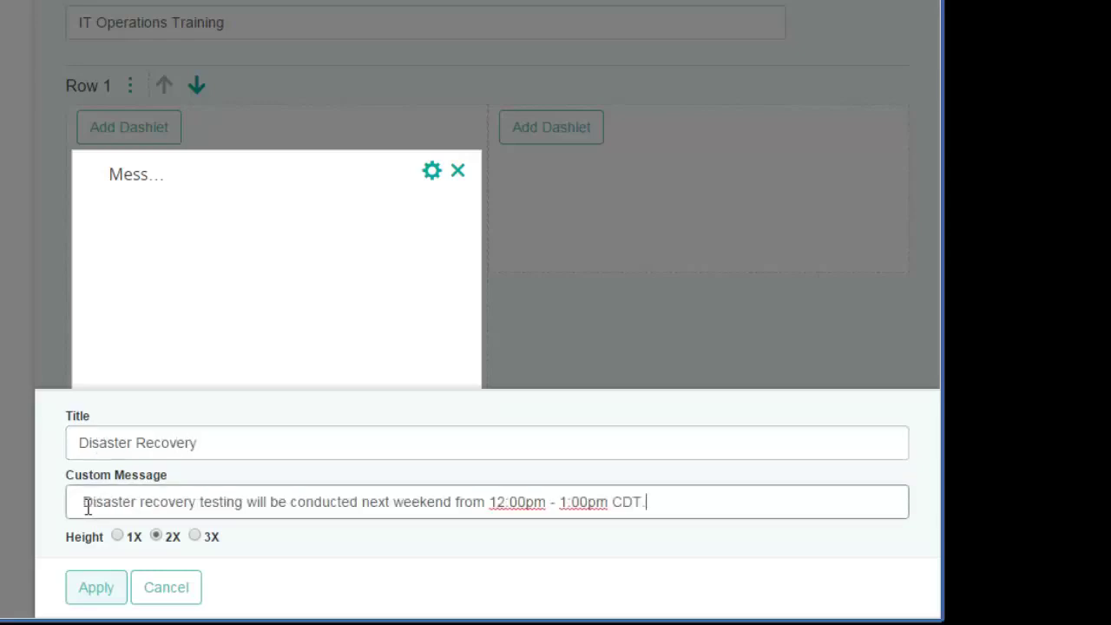
left_click(118, 536)
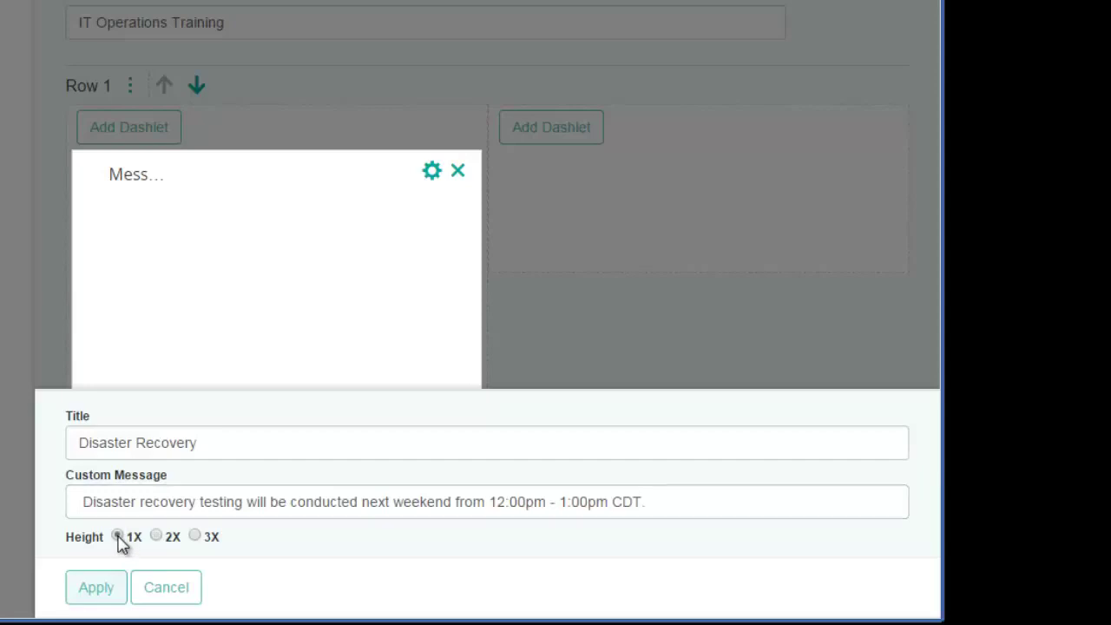
left_click(100, 590)
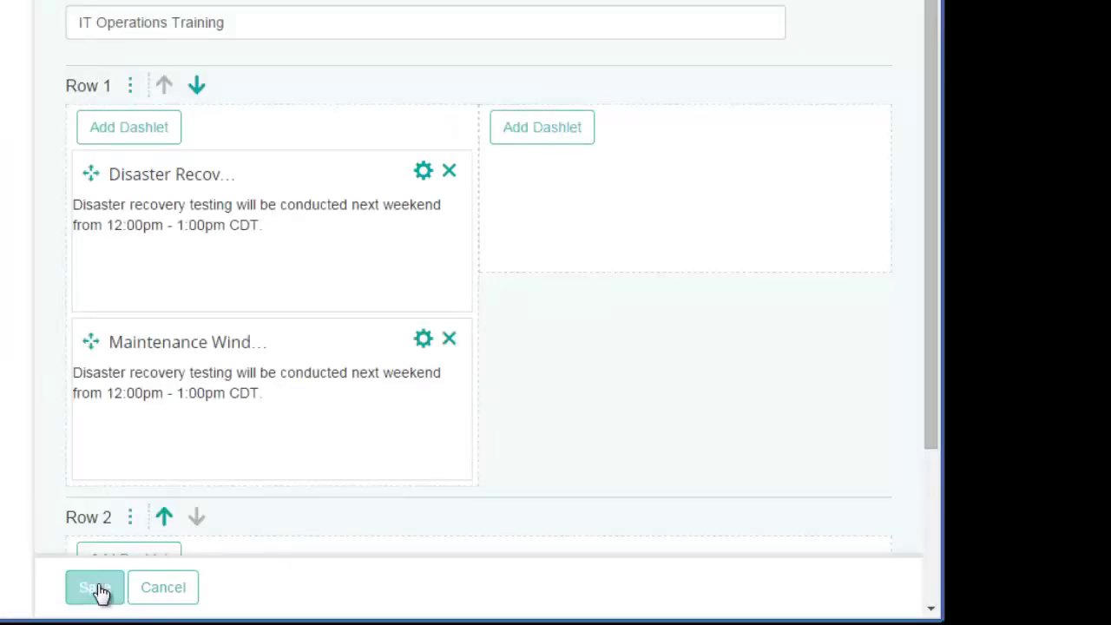
Step: Add a YouTube dashlet to the first column of Row 1 and title it "Dashboard Training"
left_click(144, 134)
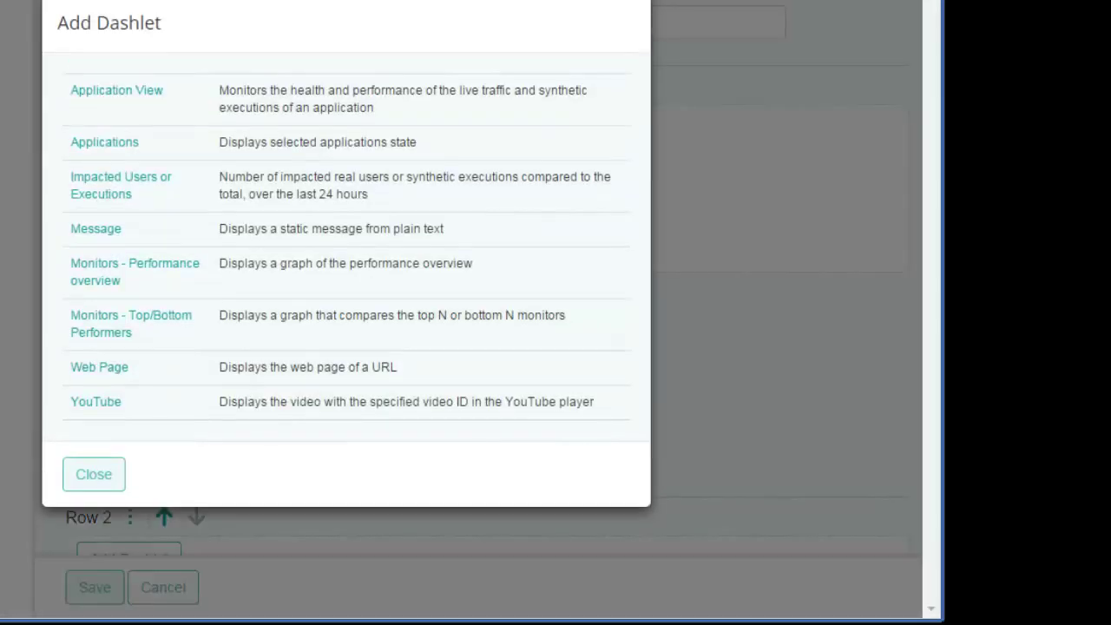
left_click(111, 404)
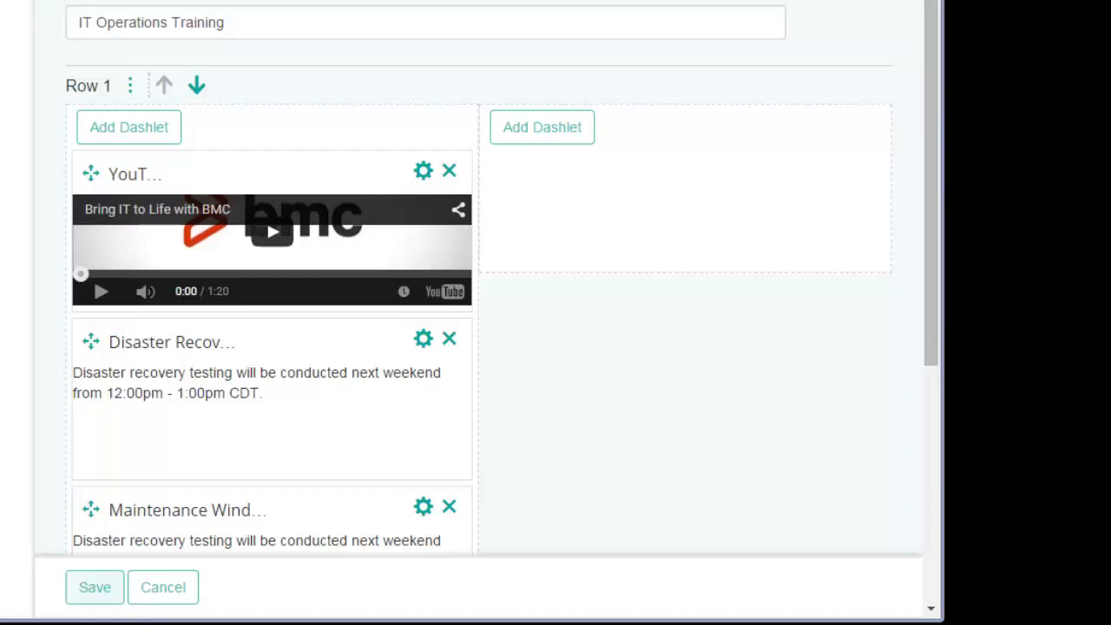
left_click(423, 172)
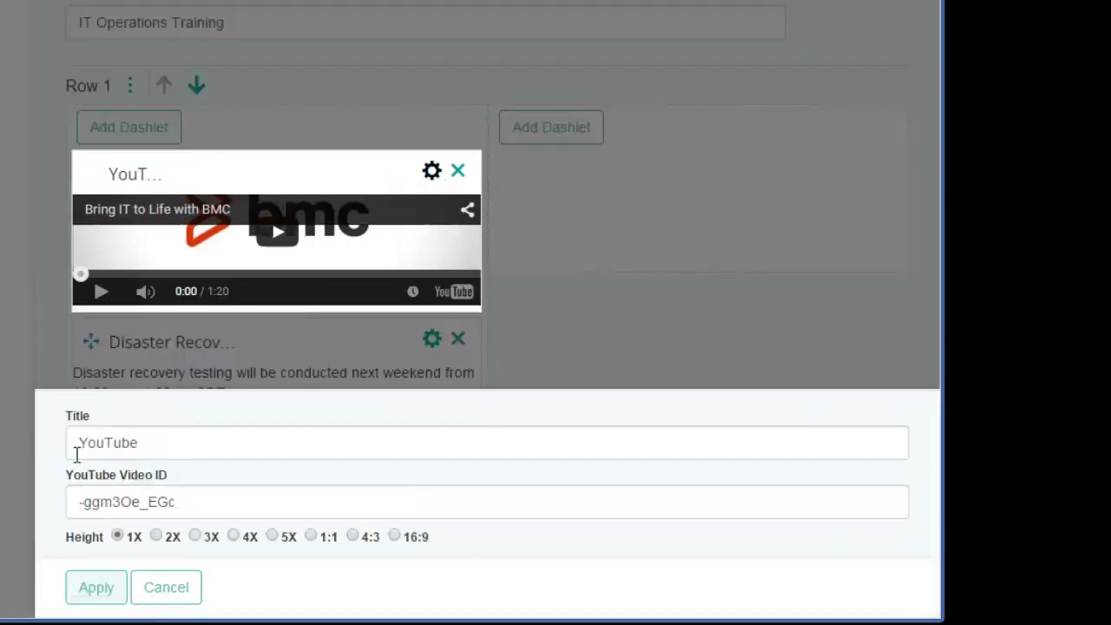
left_click_drag(69, 445, 172, 447)
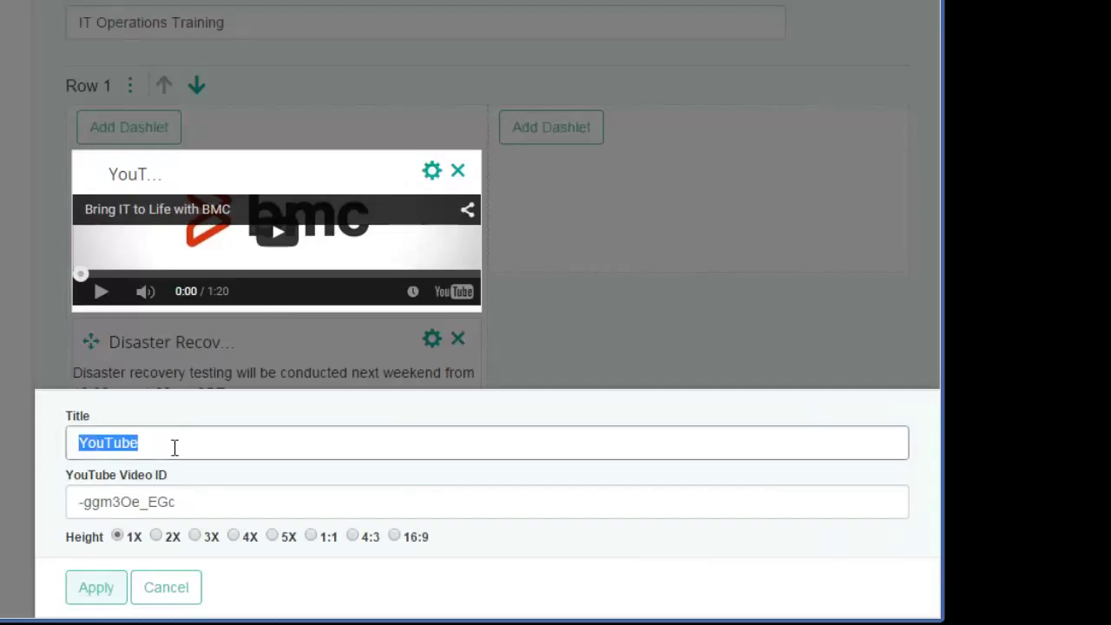
type("Dashboard Training")
Step: Set the Dashboard Training dashlet's YouTube video ID to IkgiA15aG6E and its height to 16:9, and apply the settings
left_click_drag(199, 501, 44, 509)
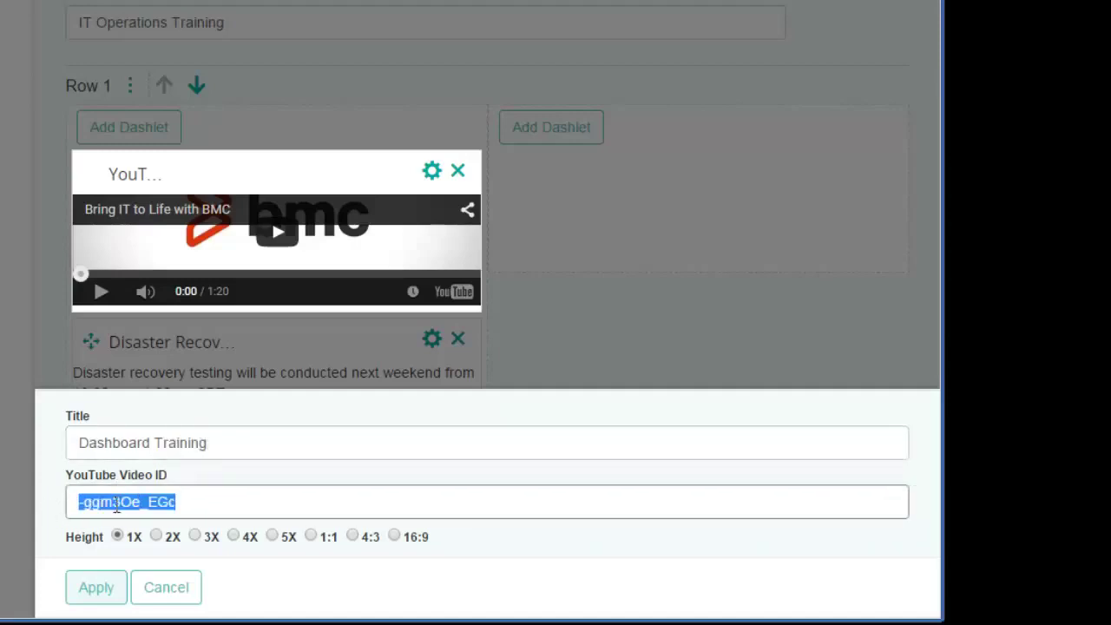
type("IkgiA15aG6E")
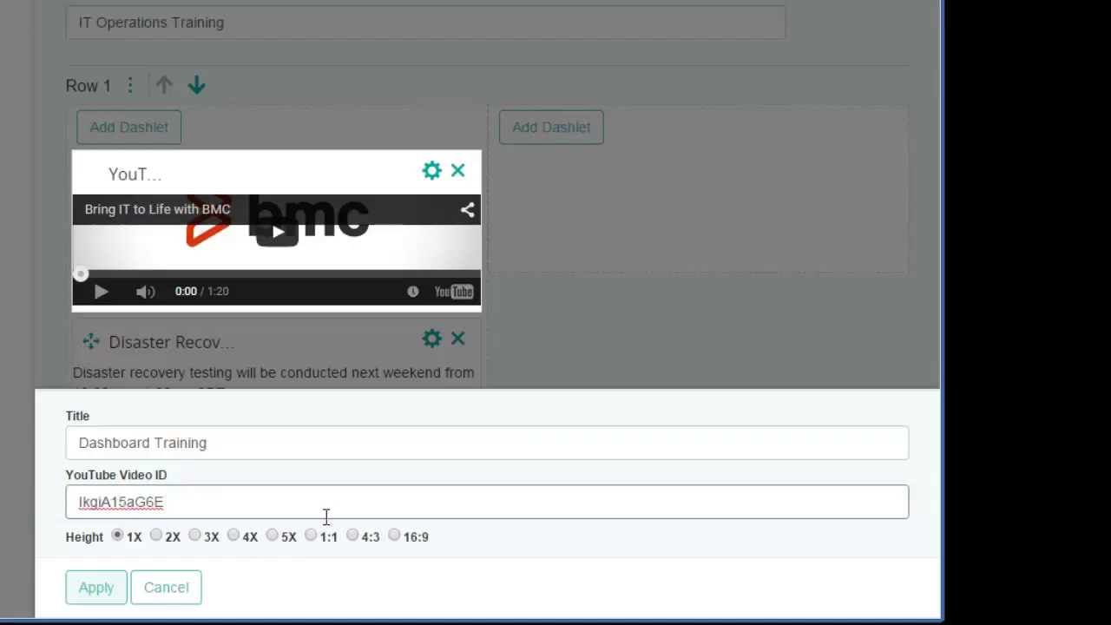
left_click(275, 537)
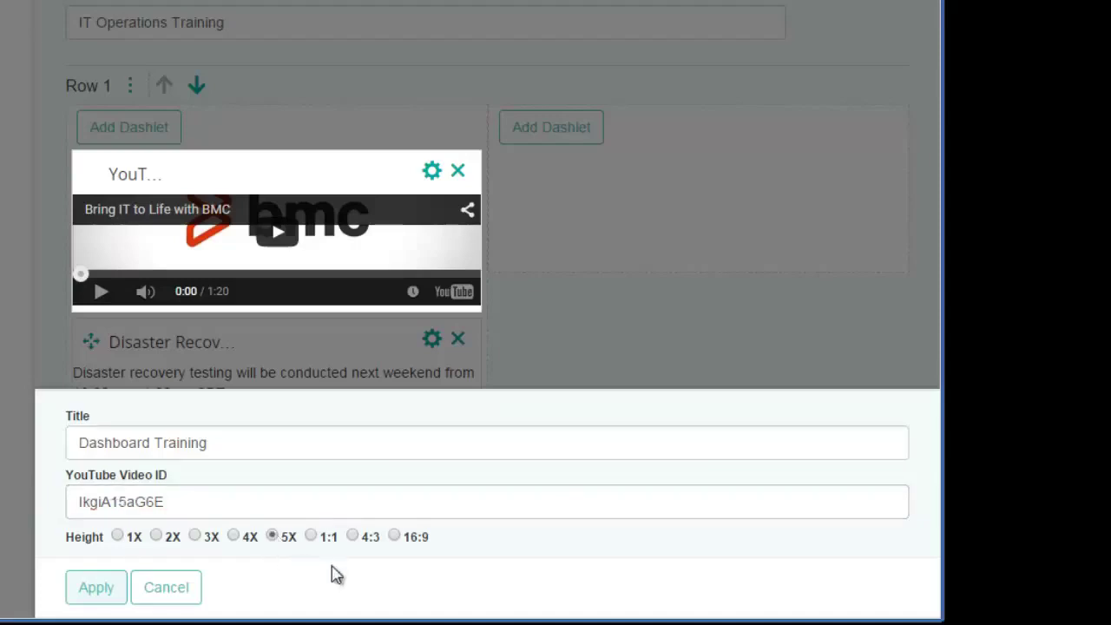
left_click(394, 536)
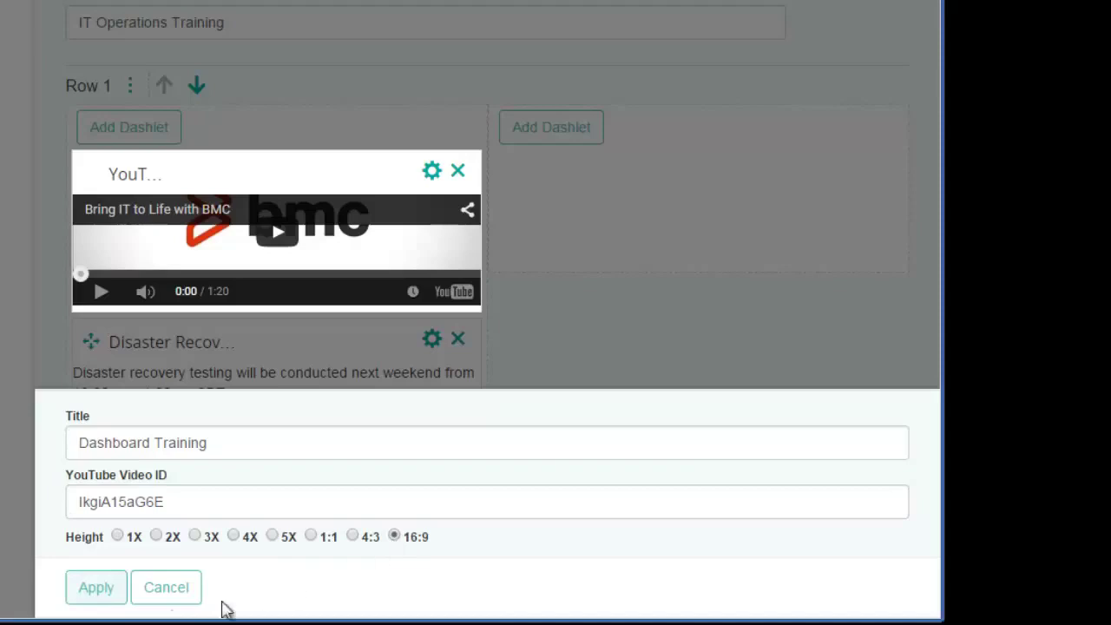
left_click(97, 587)
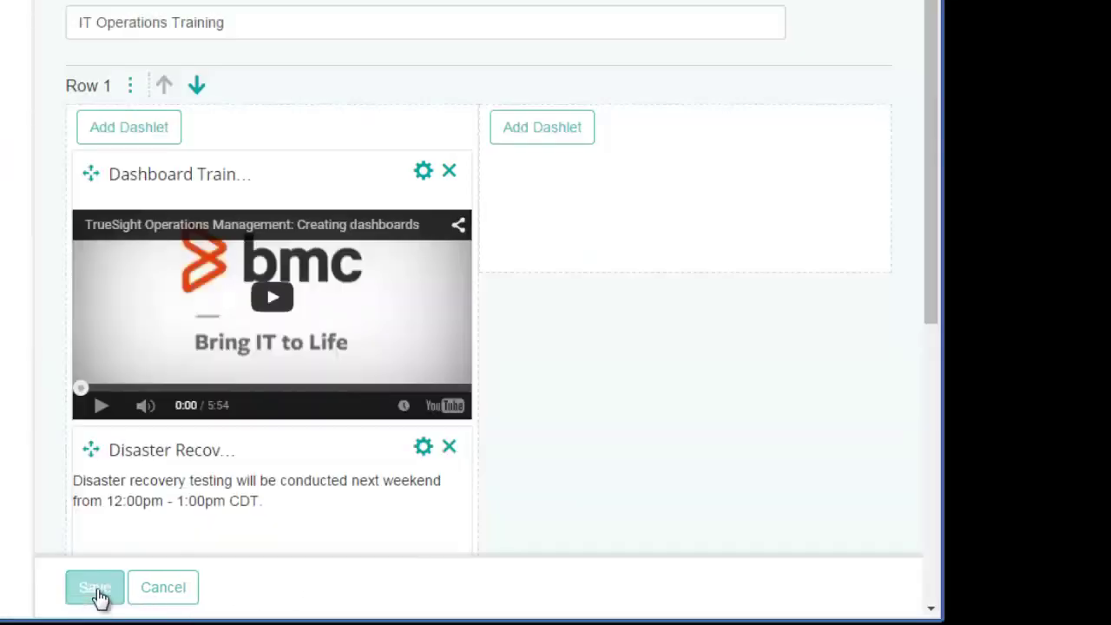
Step: Add a Web Page dashlet to the second column of Row 1 and title it "Dashlet Library"
left_click(558, 130)
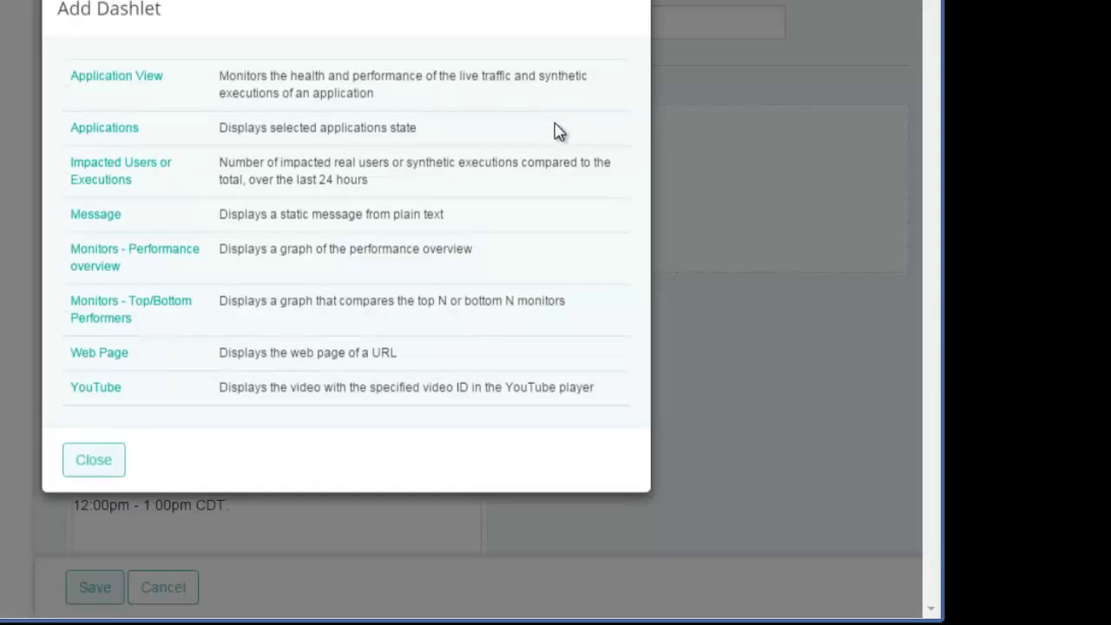
left_click(91, 369)
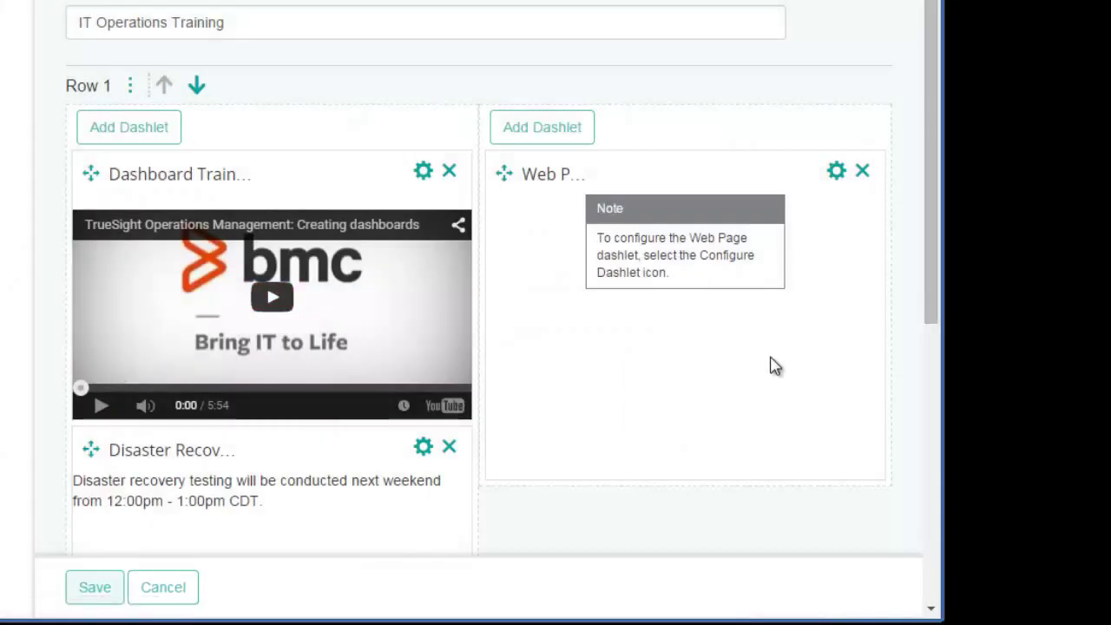
left_click(836, 174)
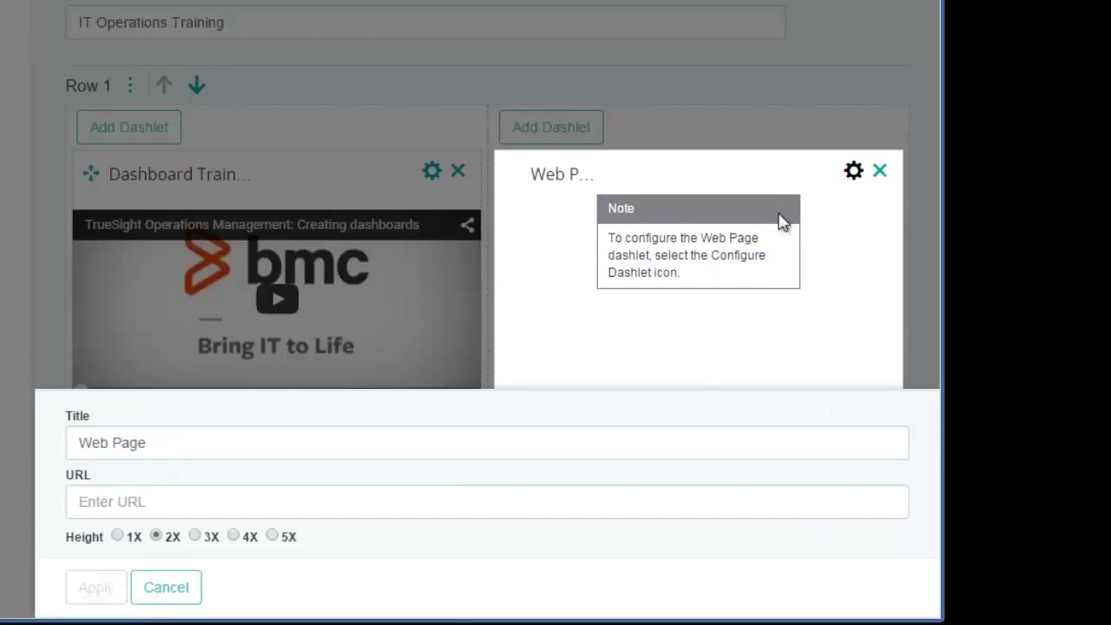
left_click_drag(71, 441, 204, 434)
type("Dashlet ")
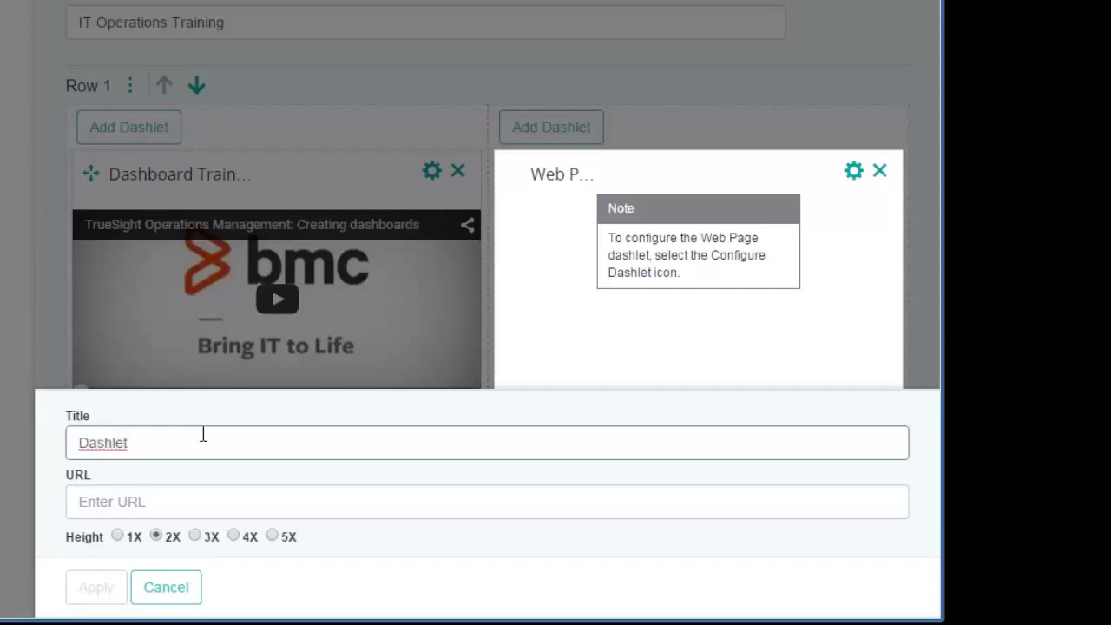
type("Library")
left_click(76, 503)
type("https://docs.bmc.com/docs/display/tsps10/Dashlet+library")
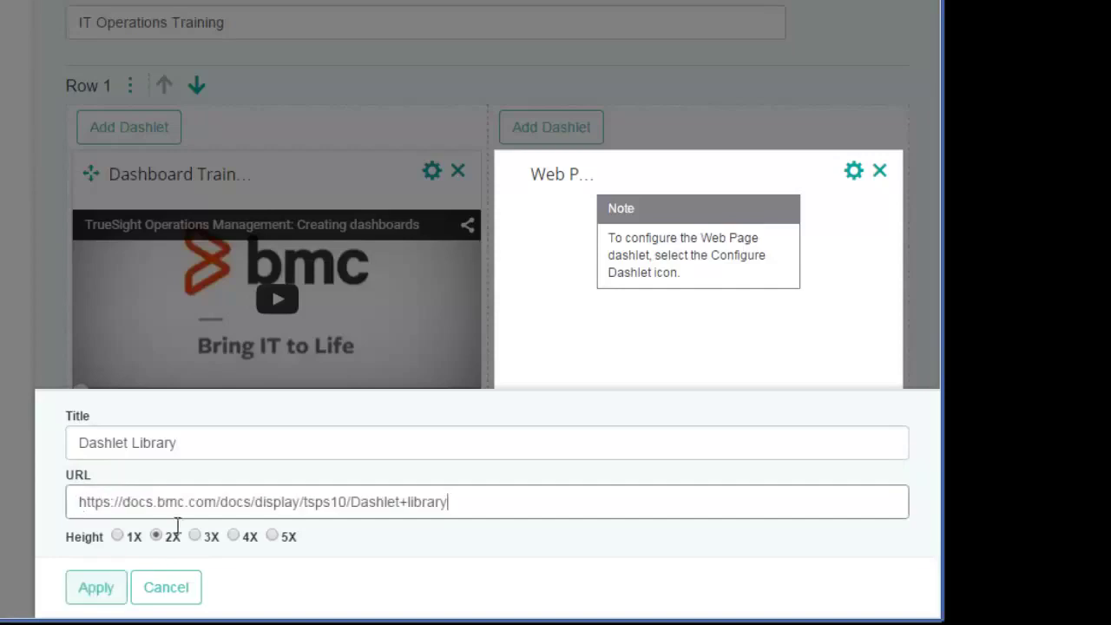
left_click(209, 543)
left_click(204, 539)
left_click(126, 588)
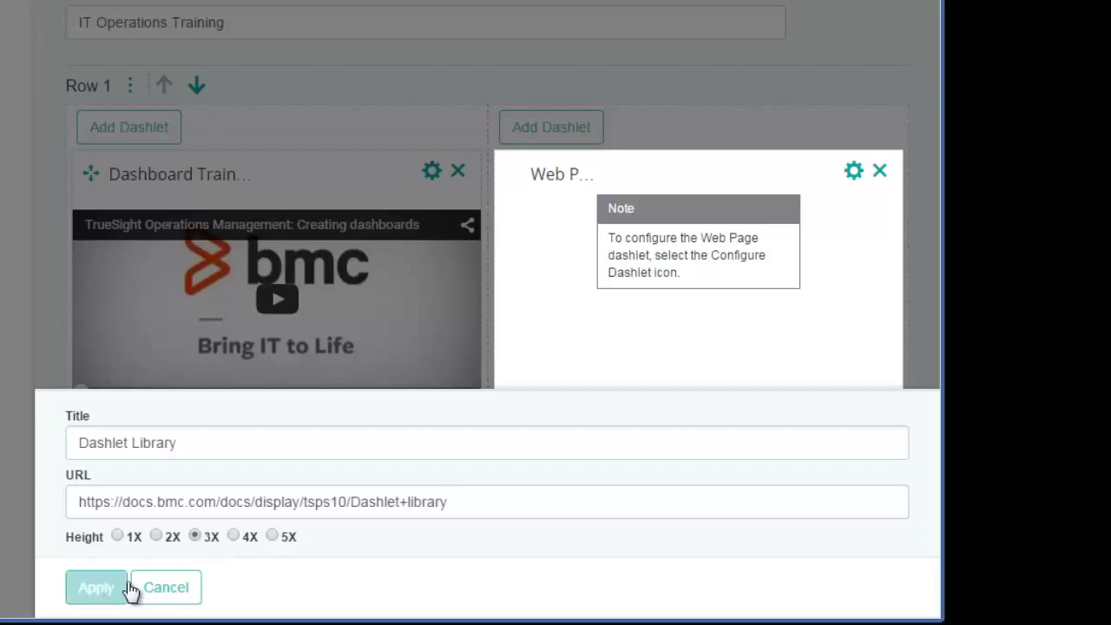
left_click(94, 590)
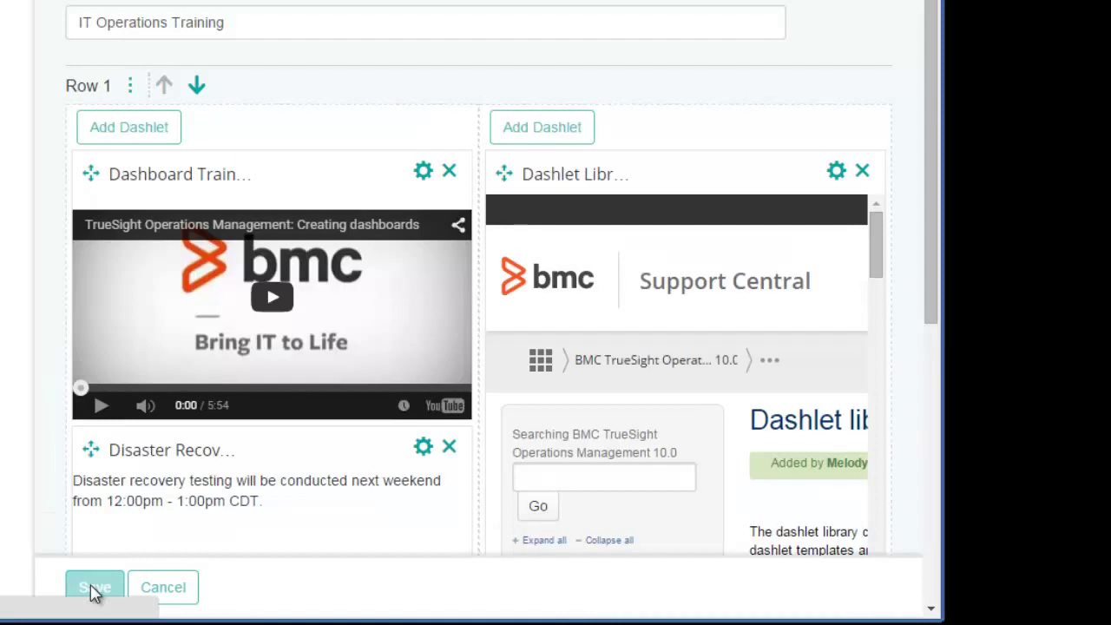
Step: Delete the empty Row 2 from the IT Operations Training dashboard and save the dashboard
scroll(179, 501, "down", 4)
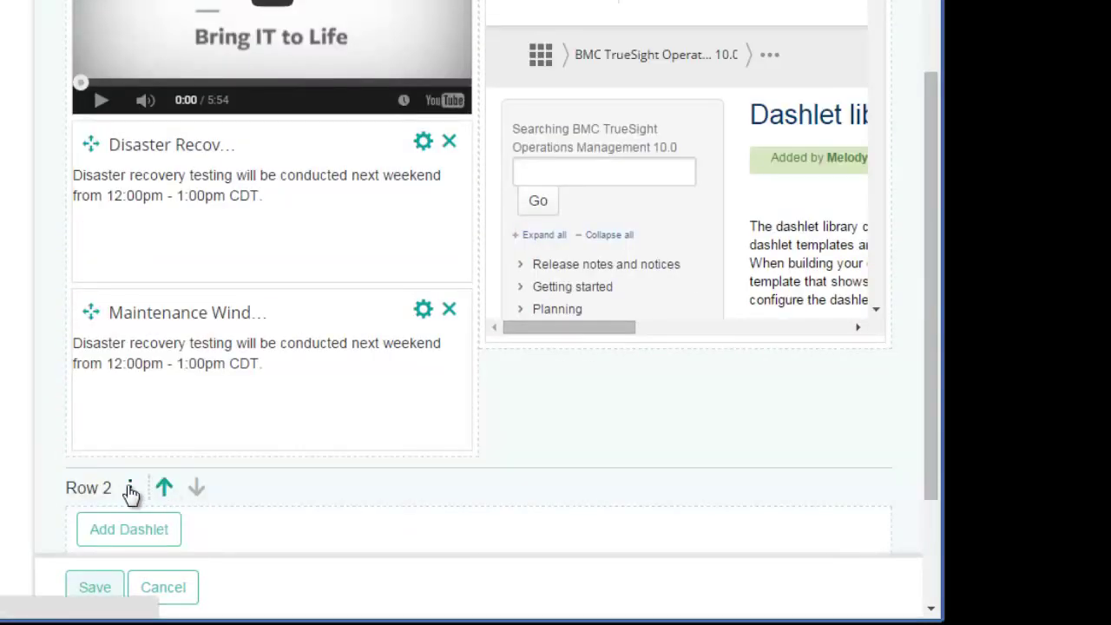
left_click(129, 489)
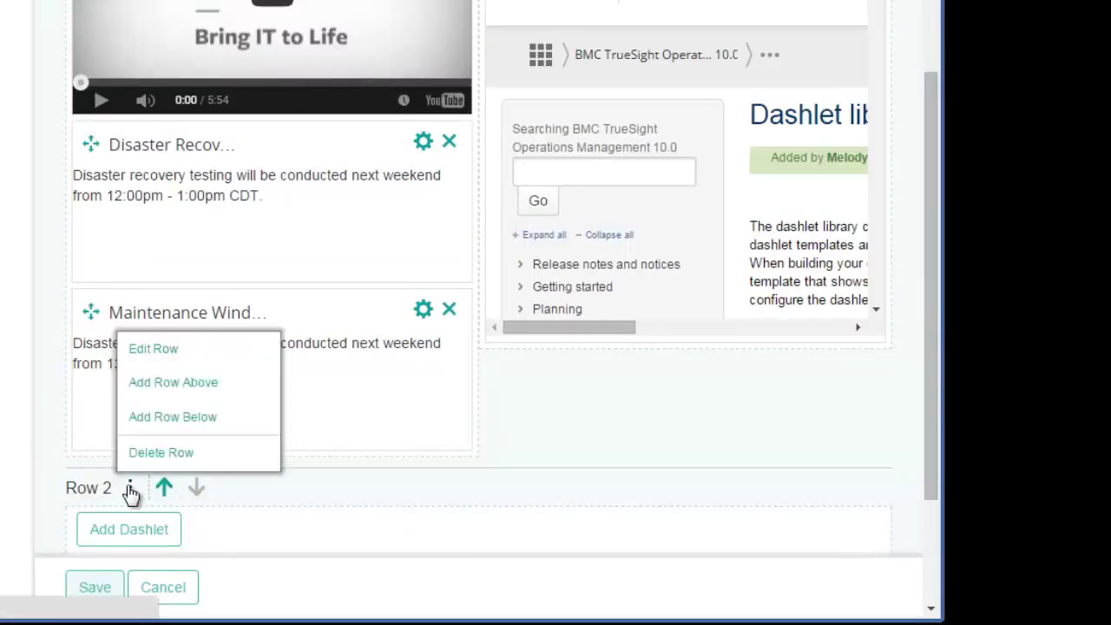
left_click(190, 459)
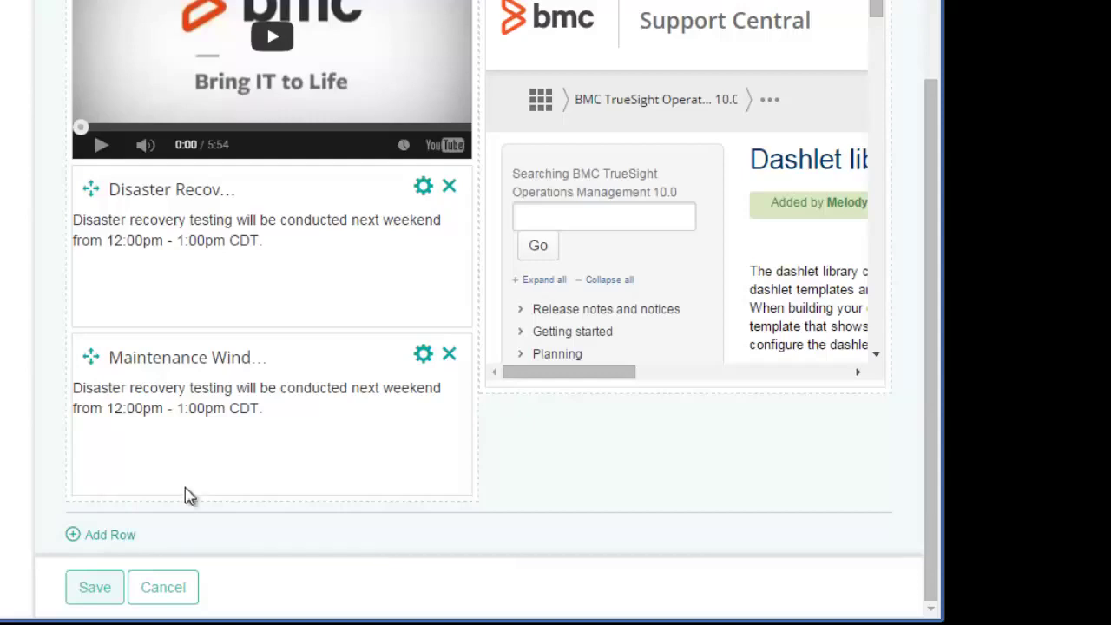
left_click(93, 599)
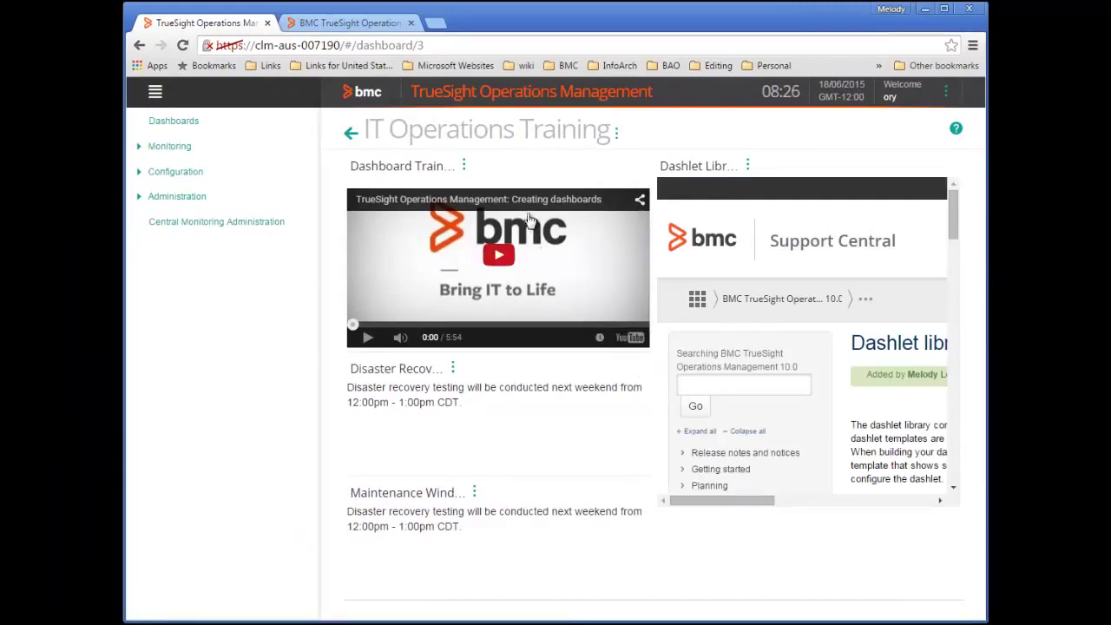
Step: Edit the dashboard to move the maintenance message dashlet above Dashlet Library in the second column and Disaster Recovery above Dashboard Training in the first
left_click(616, 135)
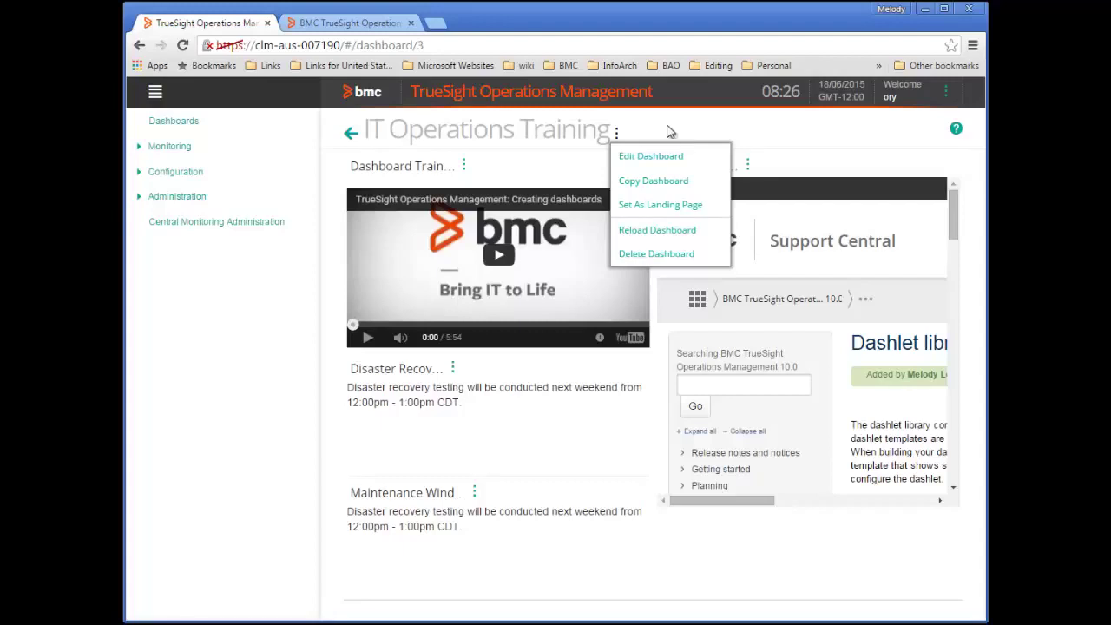
left_click(660, 156)
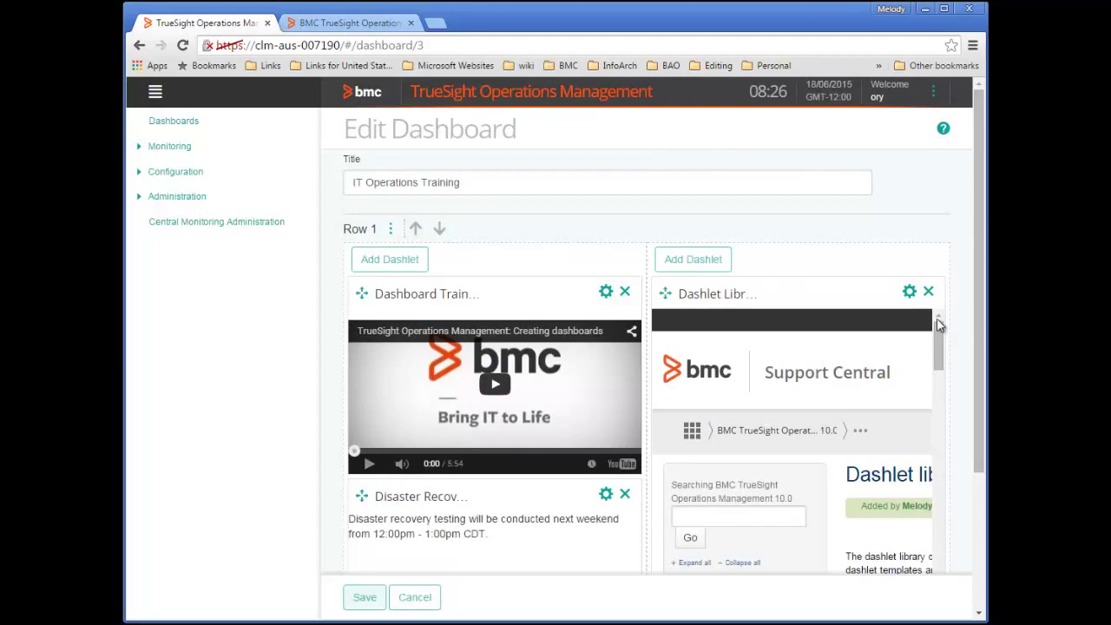
scroll(942, 351, "down", 1)
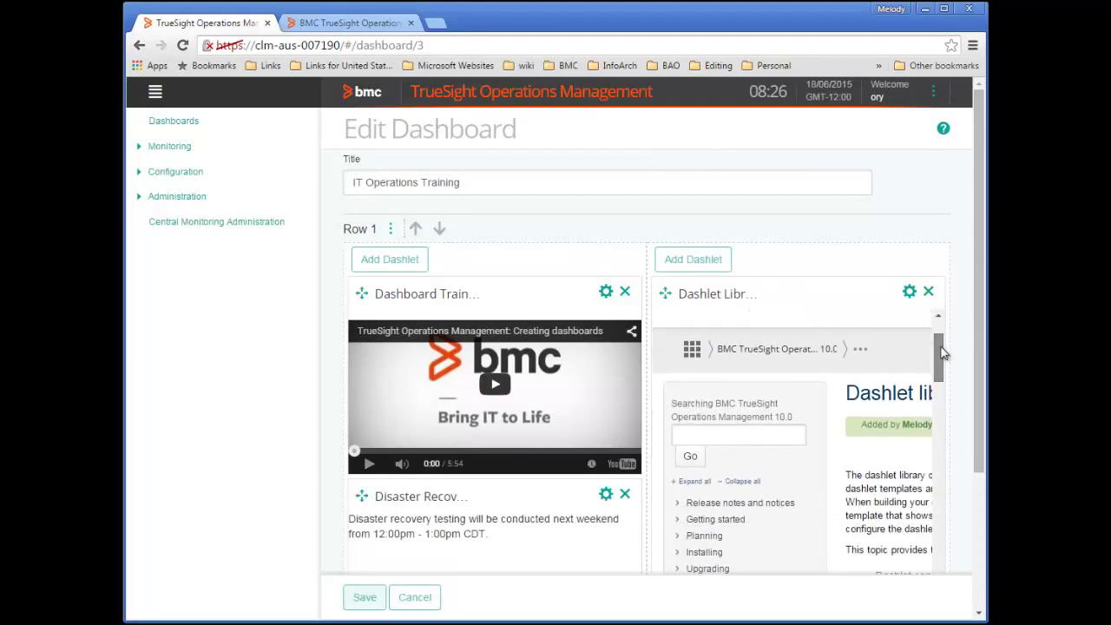
scroll(975, 321, "down", 2)
left_click_drag(976, 354, 977, 418)
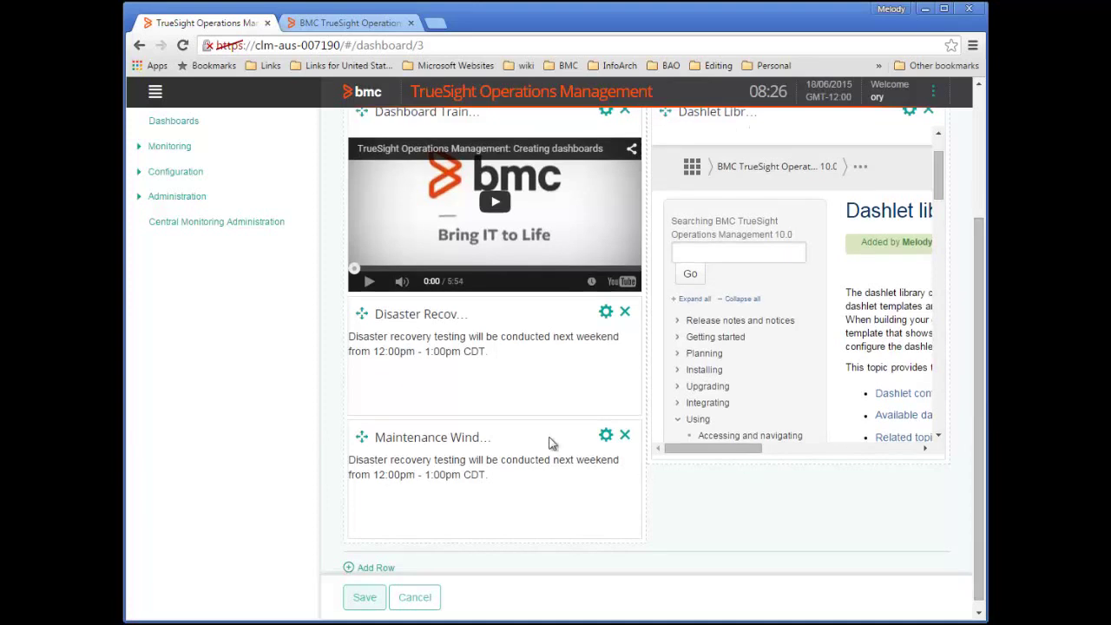
left_click_drag(362, 436, 697, 384)
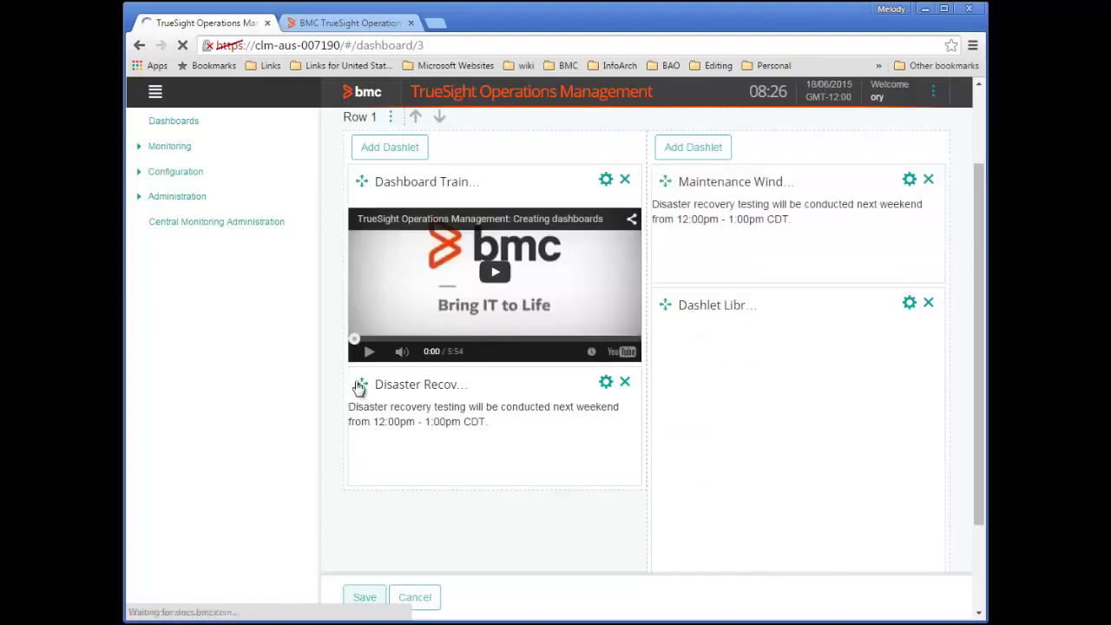
left_click_drag(360, 385, 369, 187)
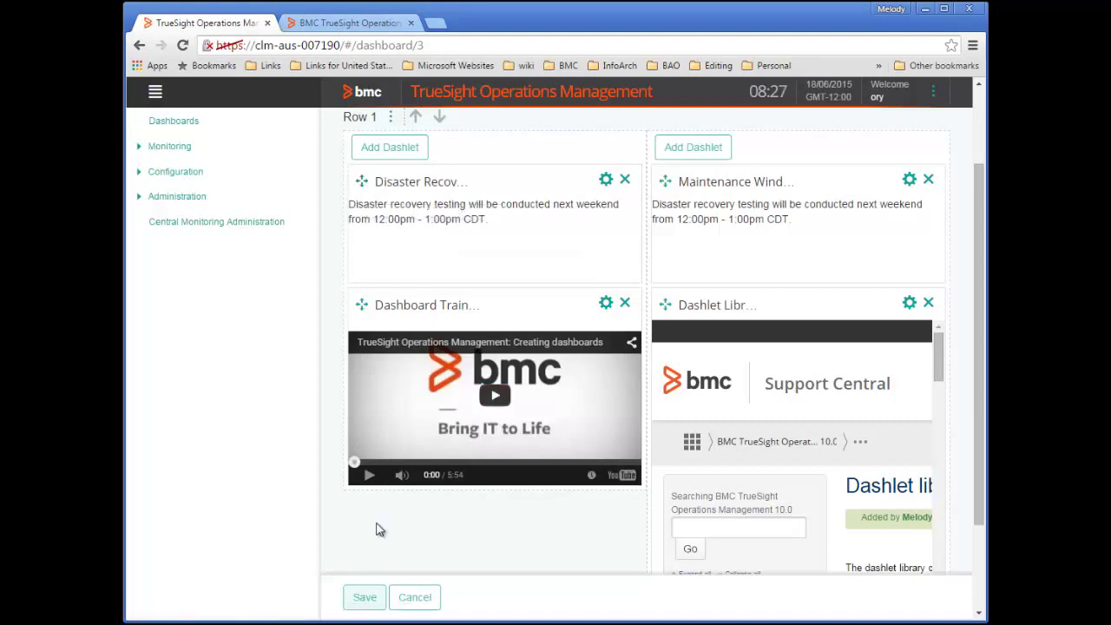
Step: Save the rearranged dashboard and return to the list of dashboards
left_click(365, 599)
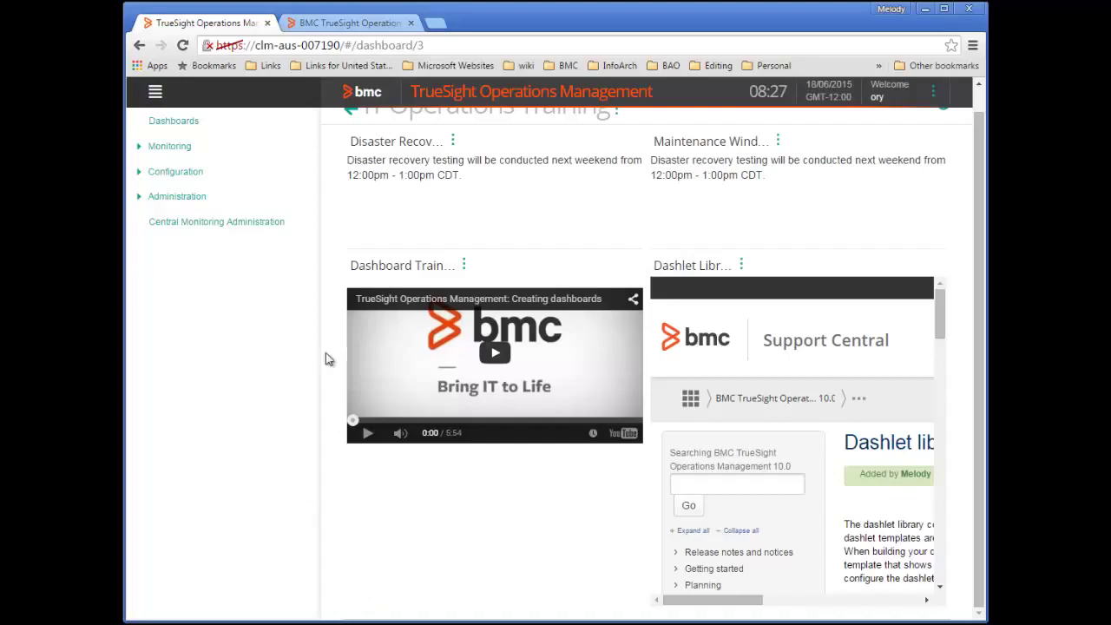
scroll(342, 357, "up", 1)
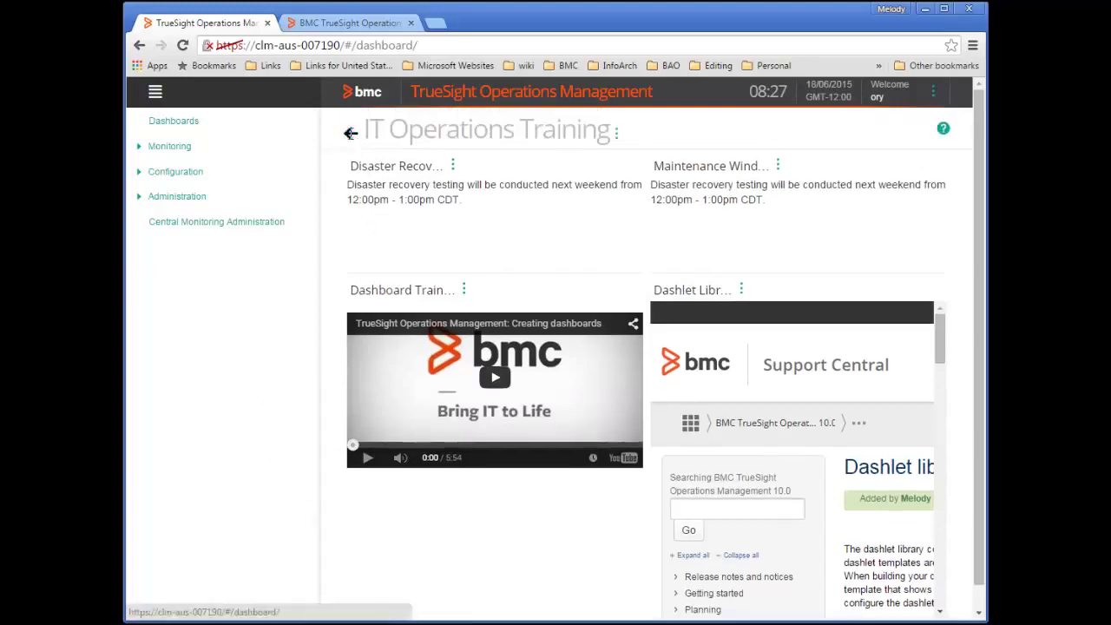
left_click(351, 135)
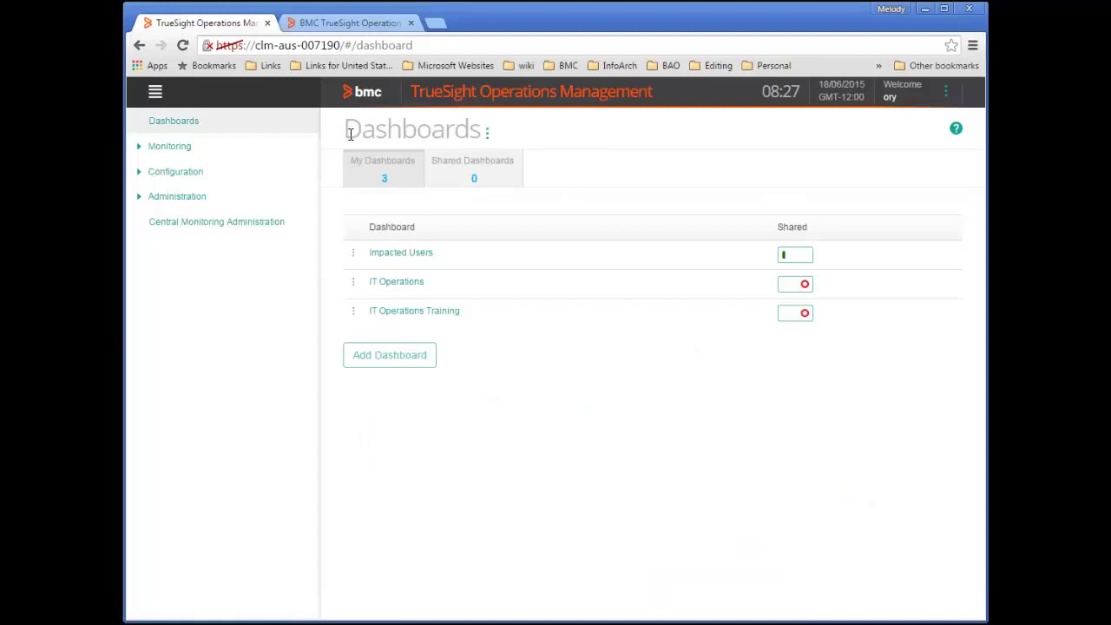